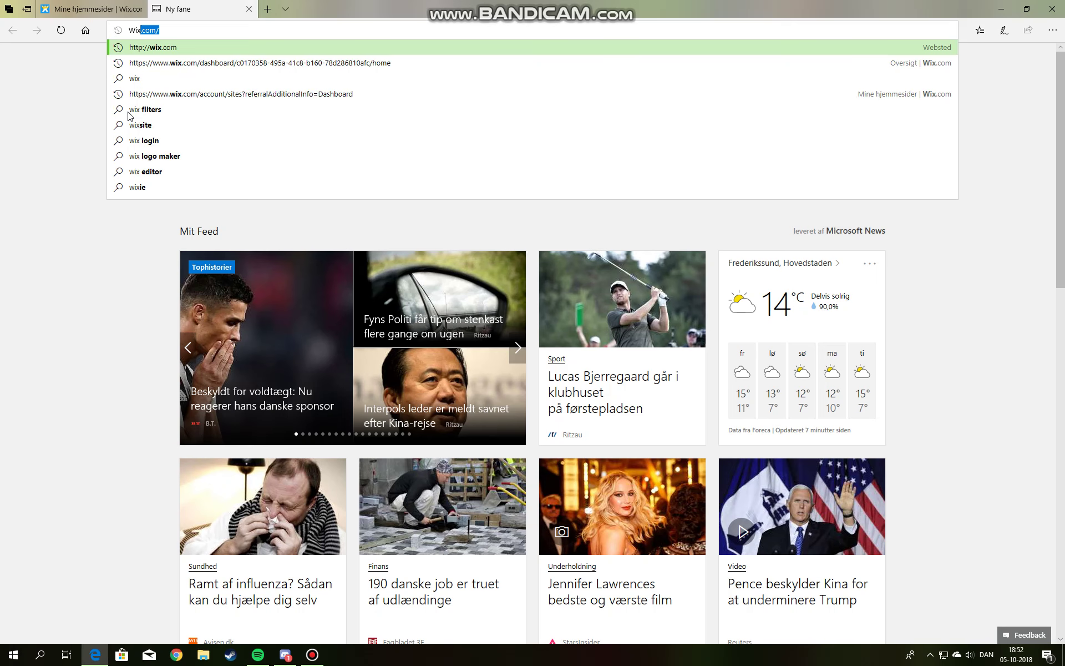
# - Load wix.com in the new tab and close that duplicate to return to the existing list of websites
pyautogui.write('com')
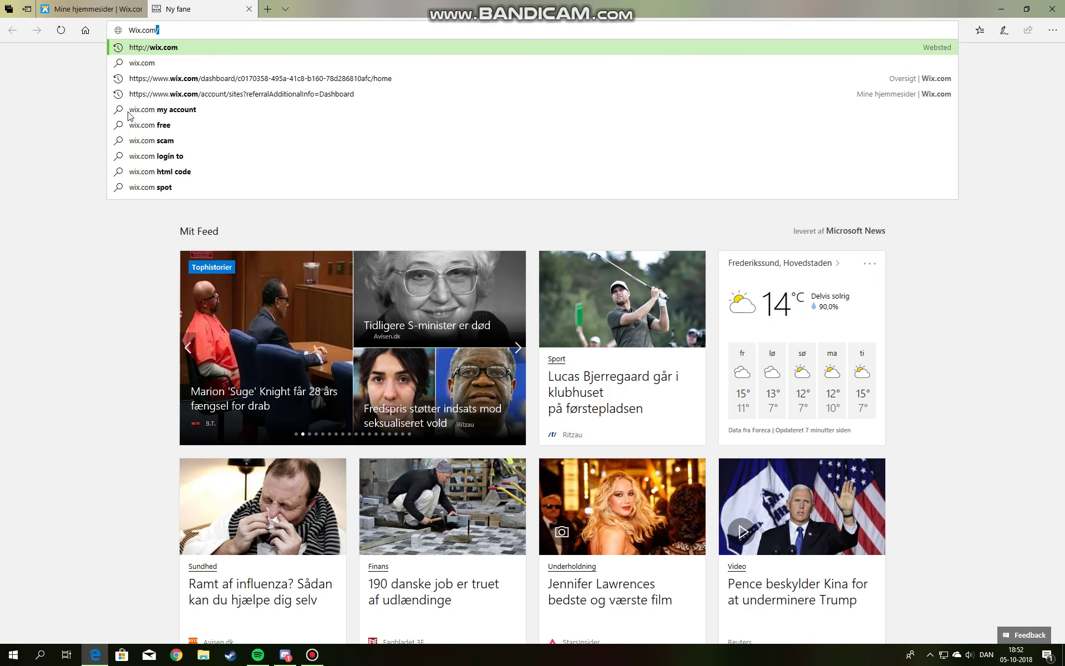
pyautogui.press('Return')
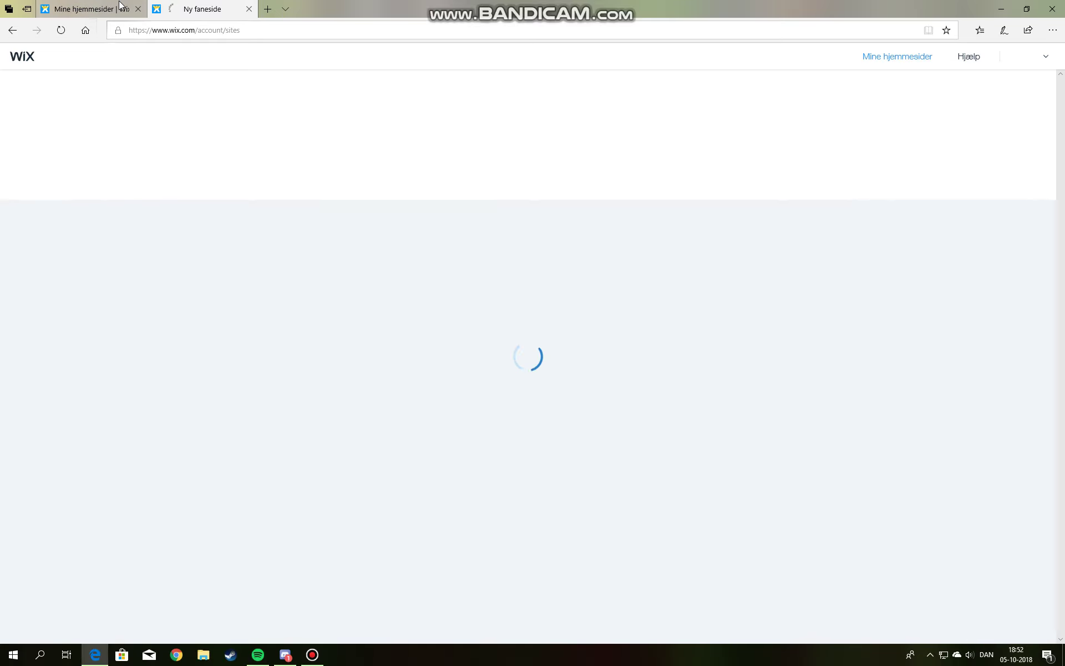
pyautogui.click(249, 10)
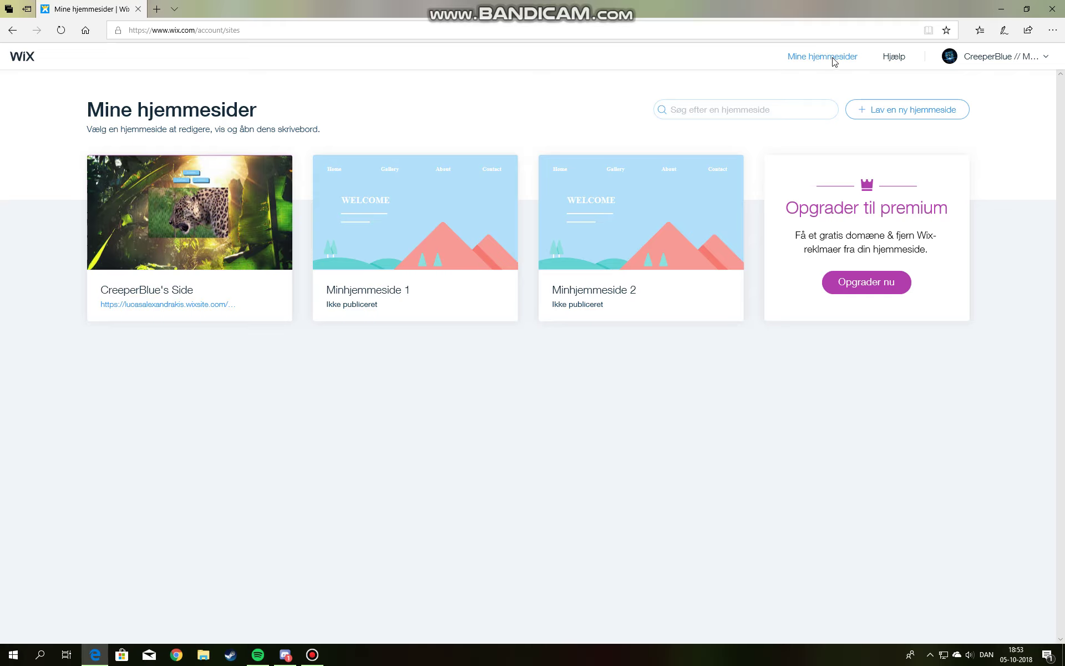
# - Create a new website in the Restauranter & mad category and edit the Morgenmads café template
pyautogui.click(907, 113)
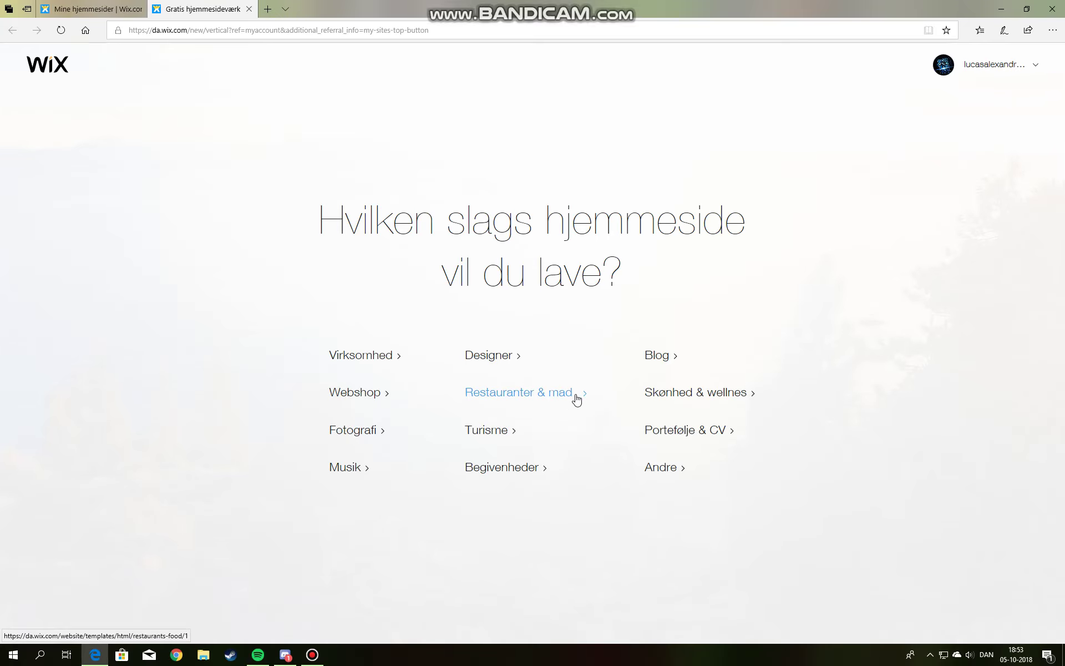
pyautogui.click(575, 400)
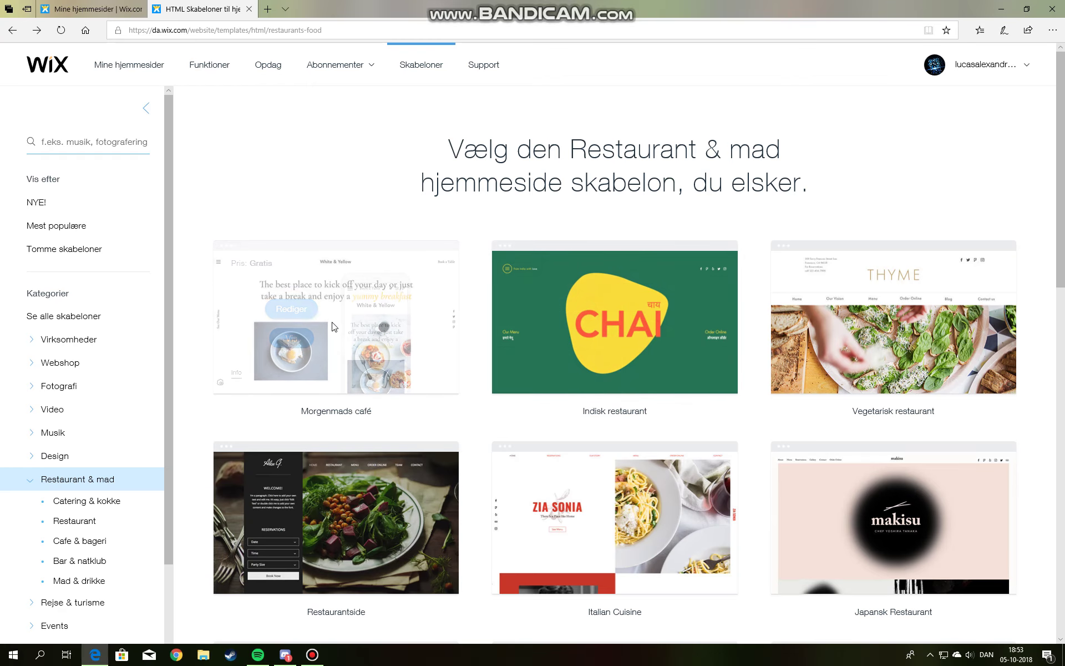
pyautogui.click(289, 312)
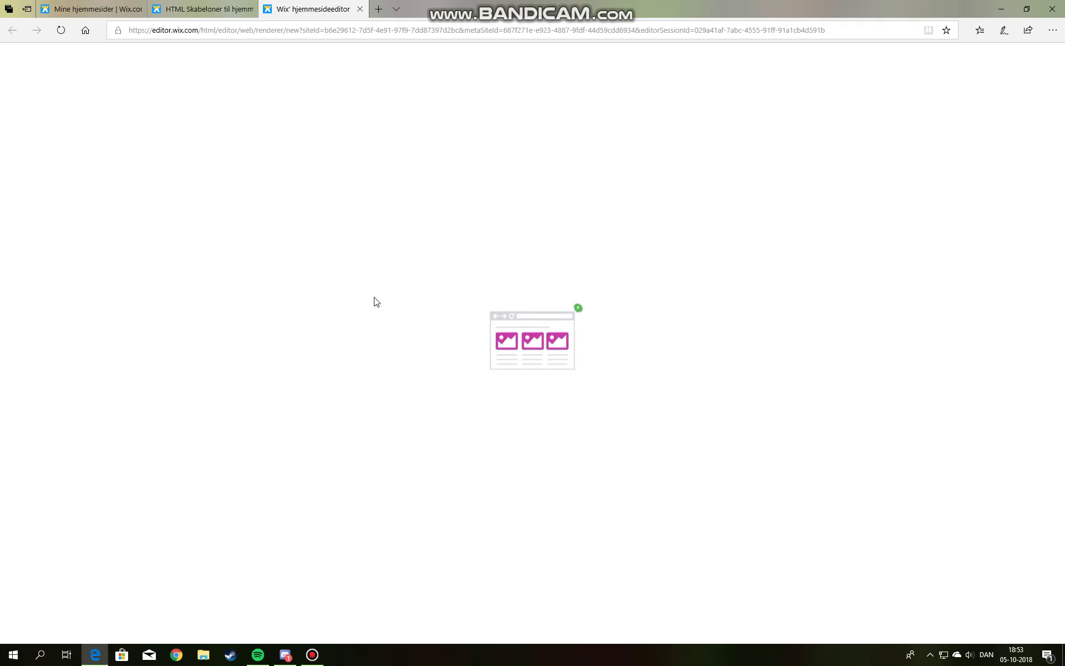
pyautogui.click(313, 655)
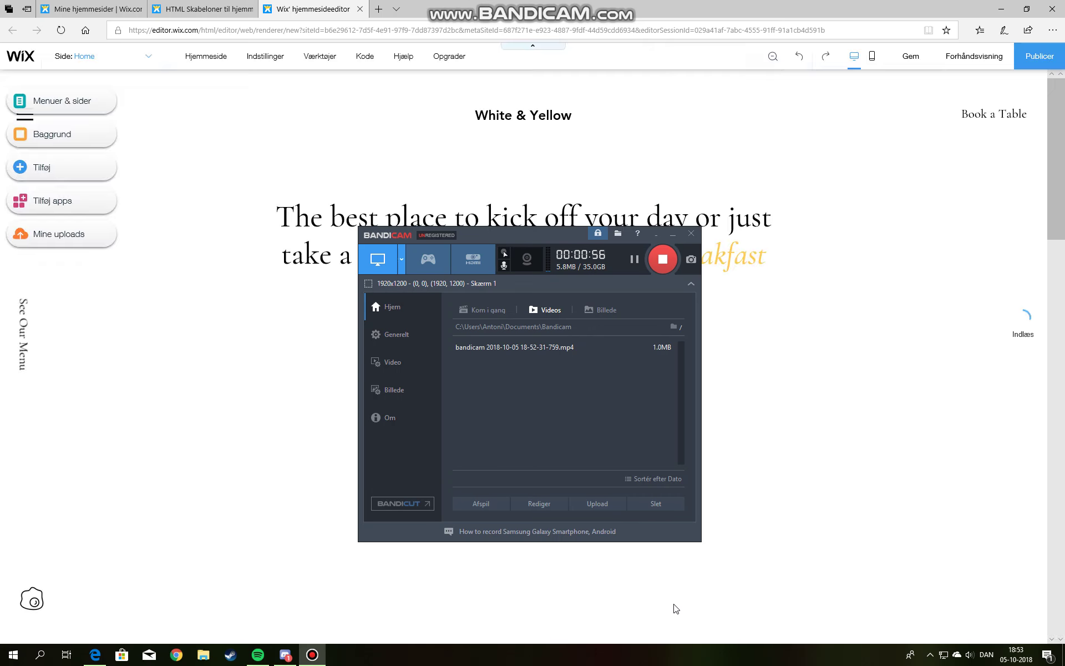
pyautogui.click(659, 630)
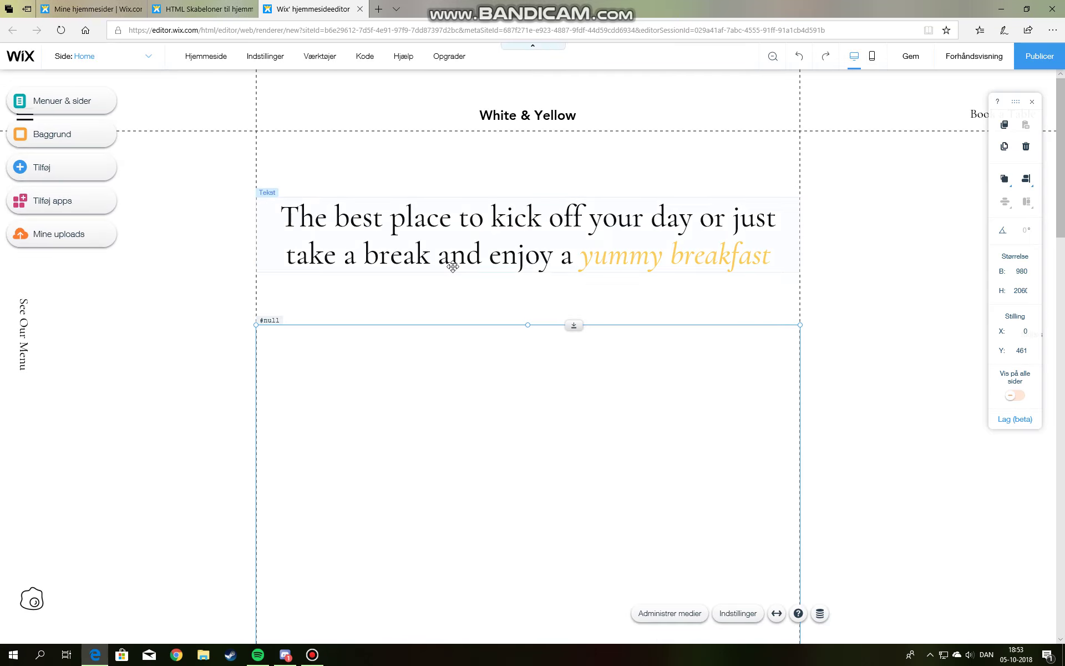
# - Replace the large heading text on the Home page with "hi My Name is" and close the text settings
pyautogui.click(325, 224)
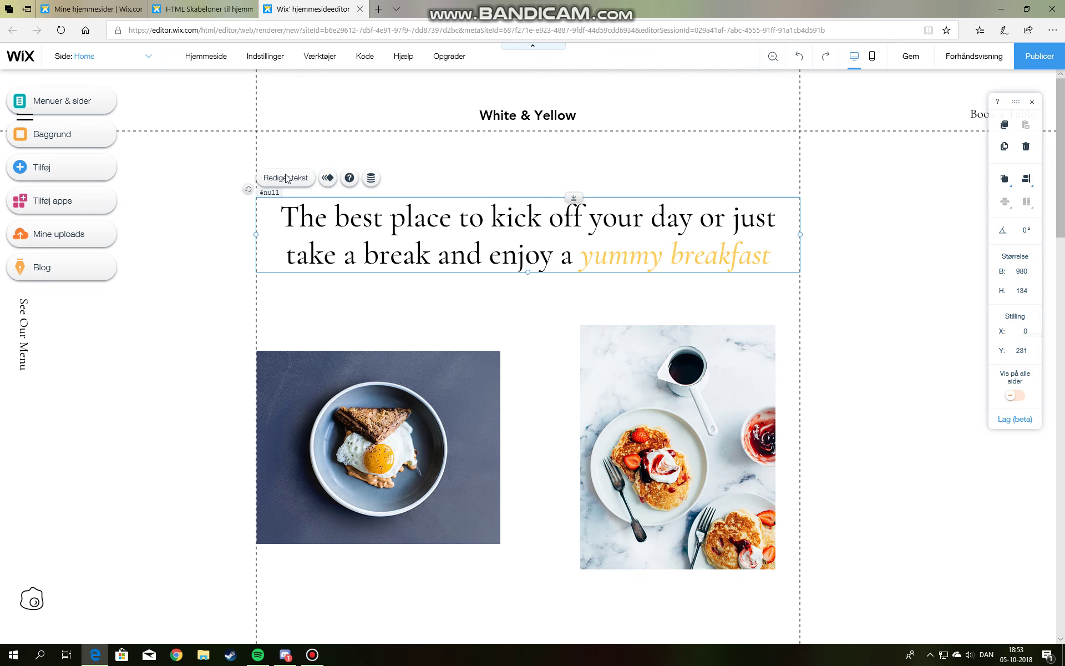
pyautogui.click(289, 183)
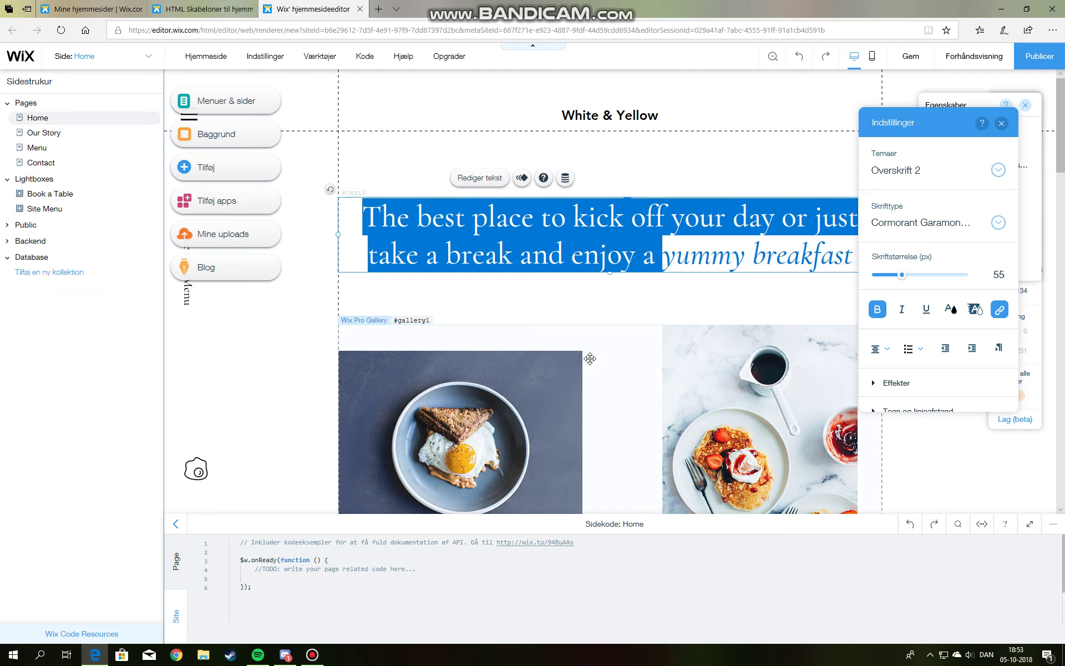
pyautogui.press('BackSpace')
pyautogui.write('h')
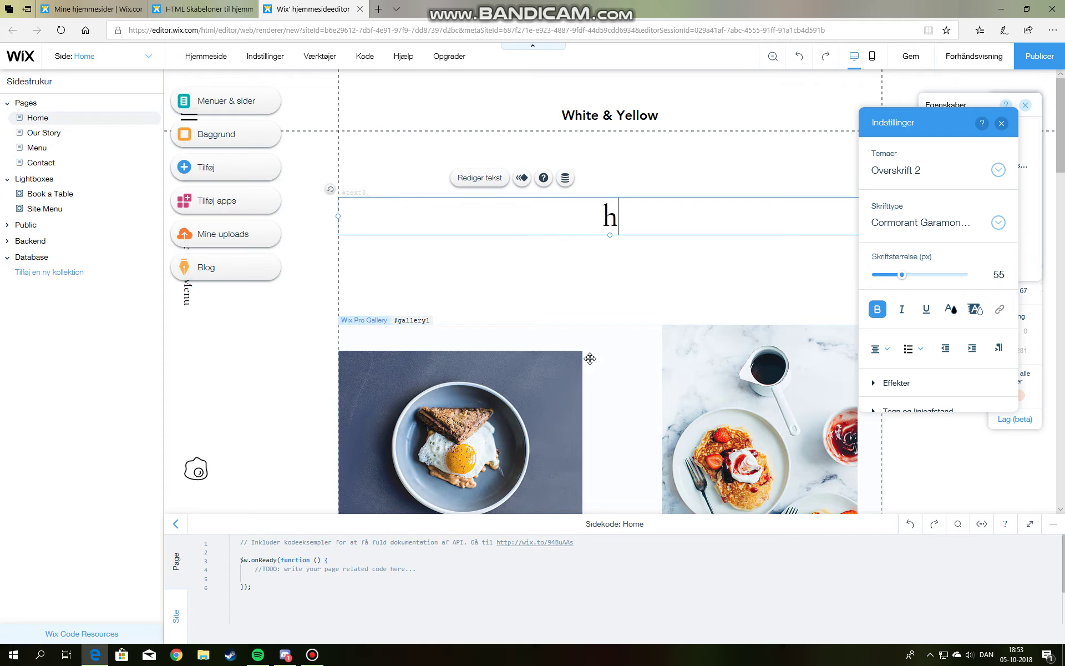
pyautogui.write('i M')
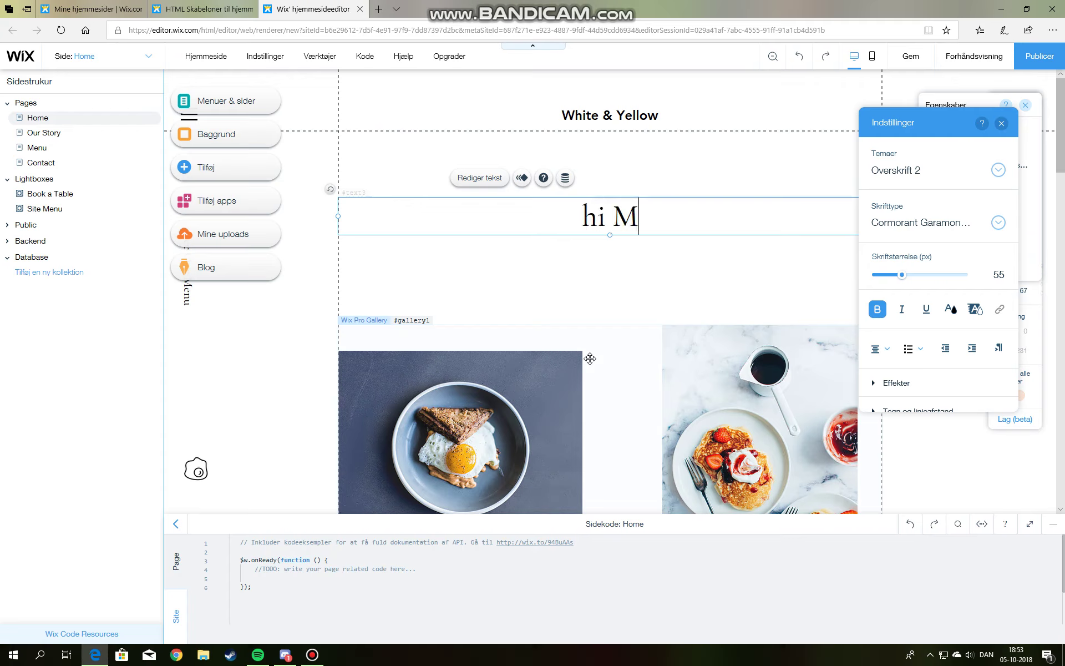
pyautogui.write('y ')
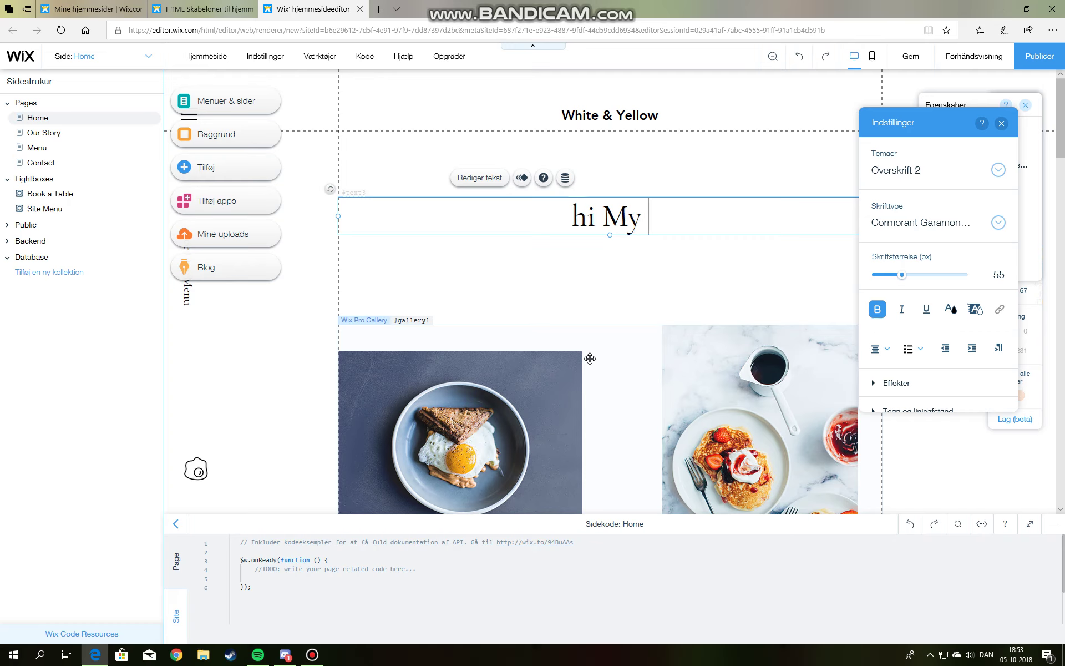
pyautogui.write('Nam')
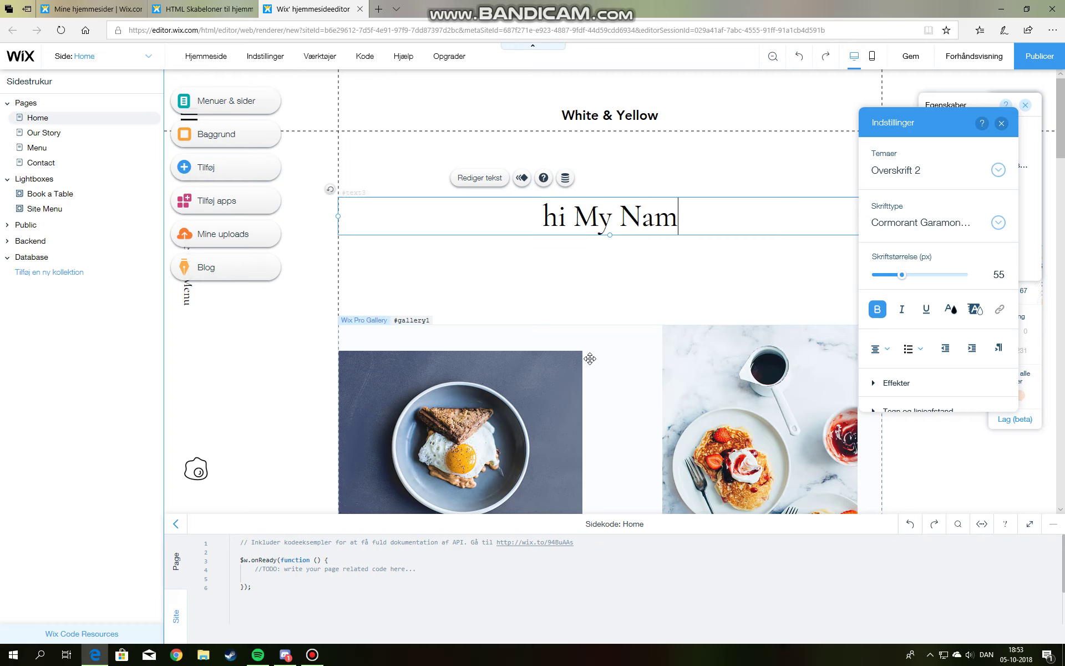
pyautogui.write('e is')
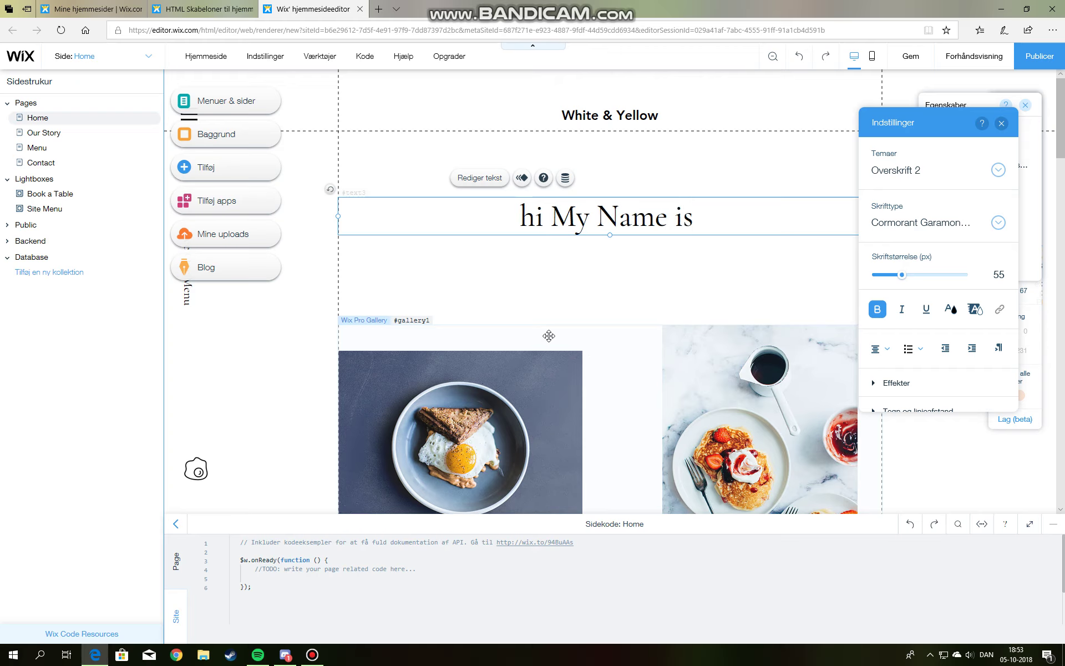
pyautogui.press('BackSpace')
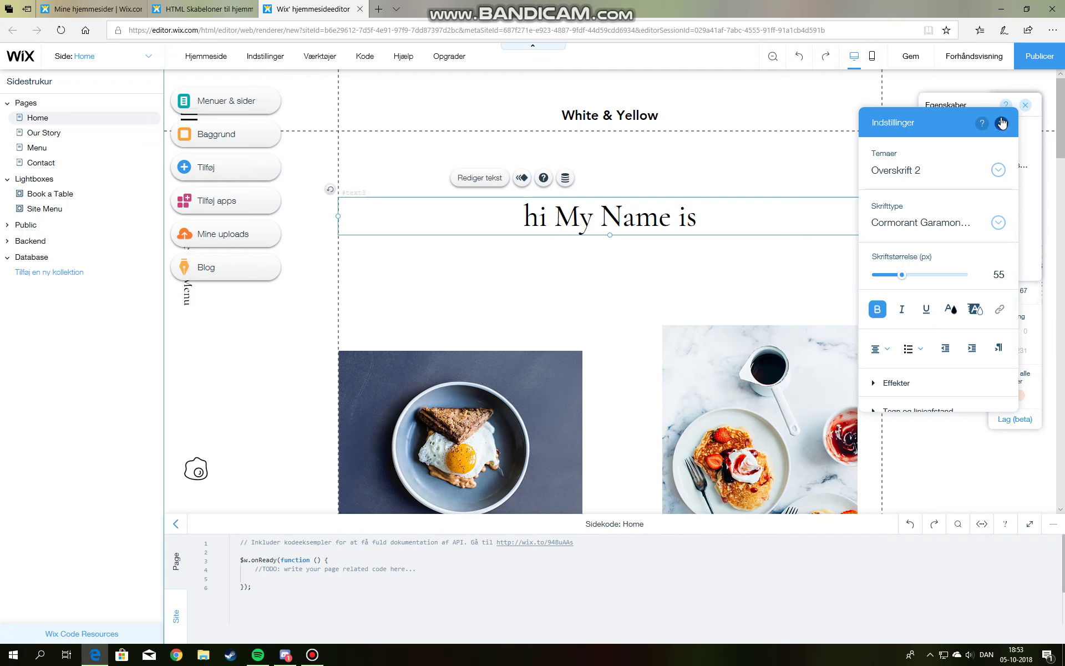
pyautogui.click(1002, 123)
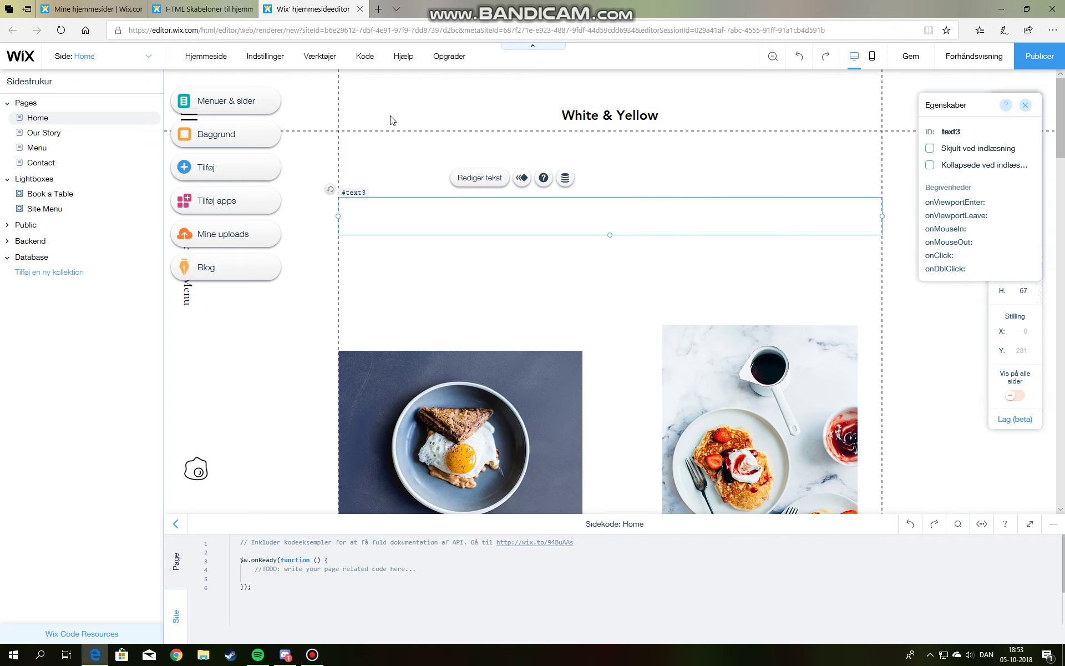
# - Open the site's page list and view the Our Story, Menu and Contact pages
pyautogui.click(250, 109)
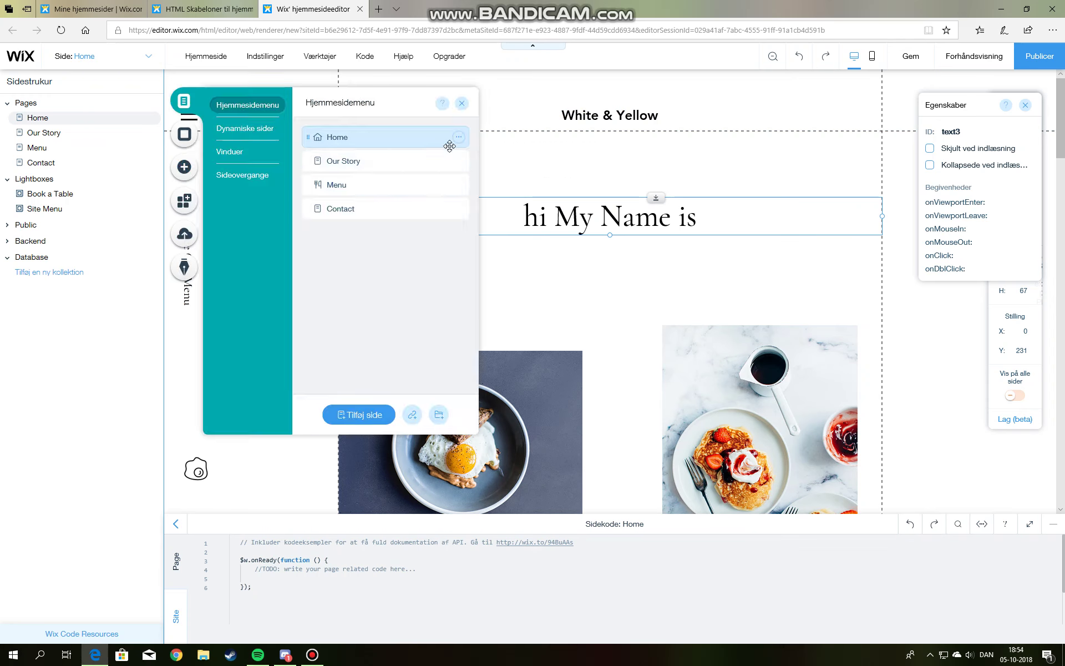
pyautogui.click(355, 161)
pyautogui.click(1024, 107)
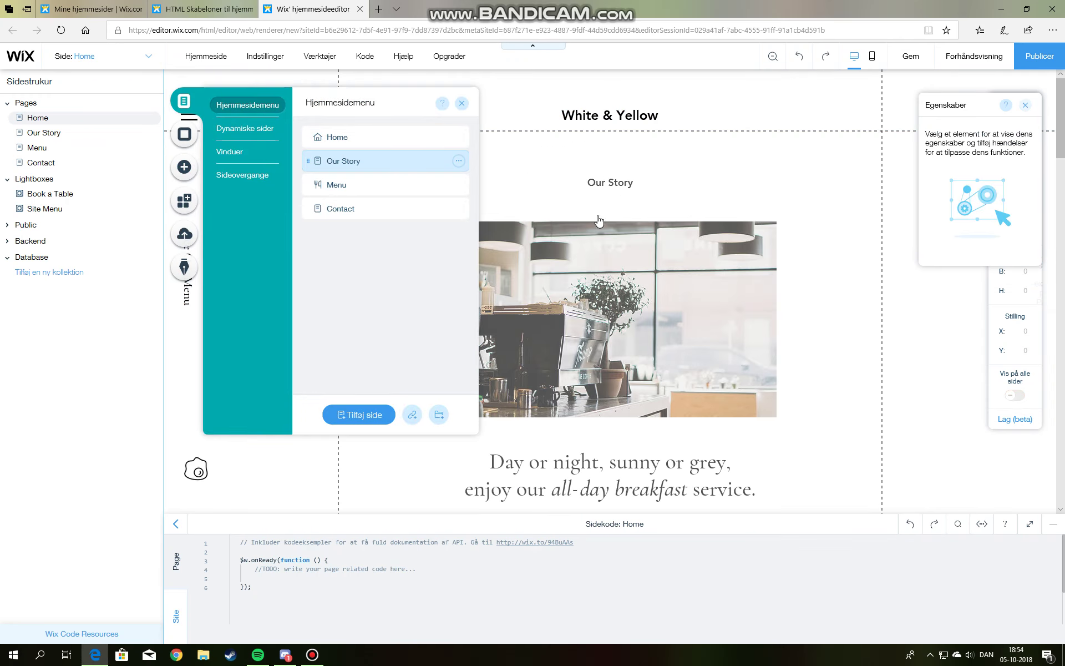
pyautogui.click(364, 185)
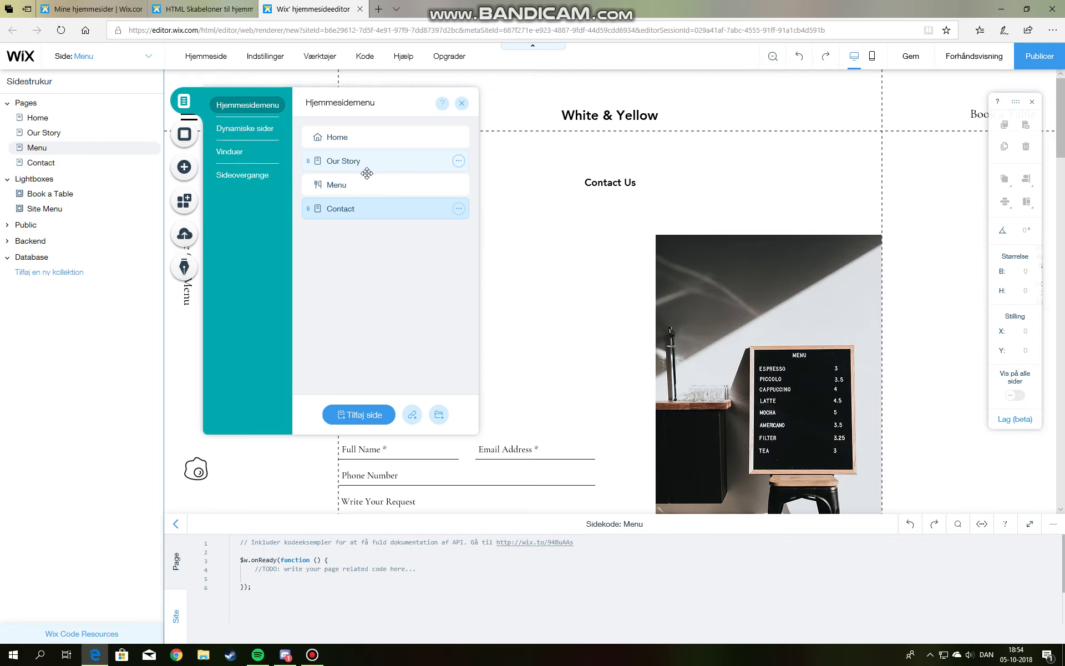
# - Add a new page named "Yellow Test" to the site and close the page list
pyautogui.click(375, 416)
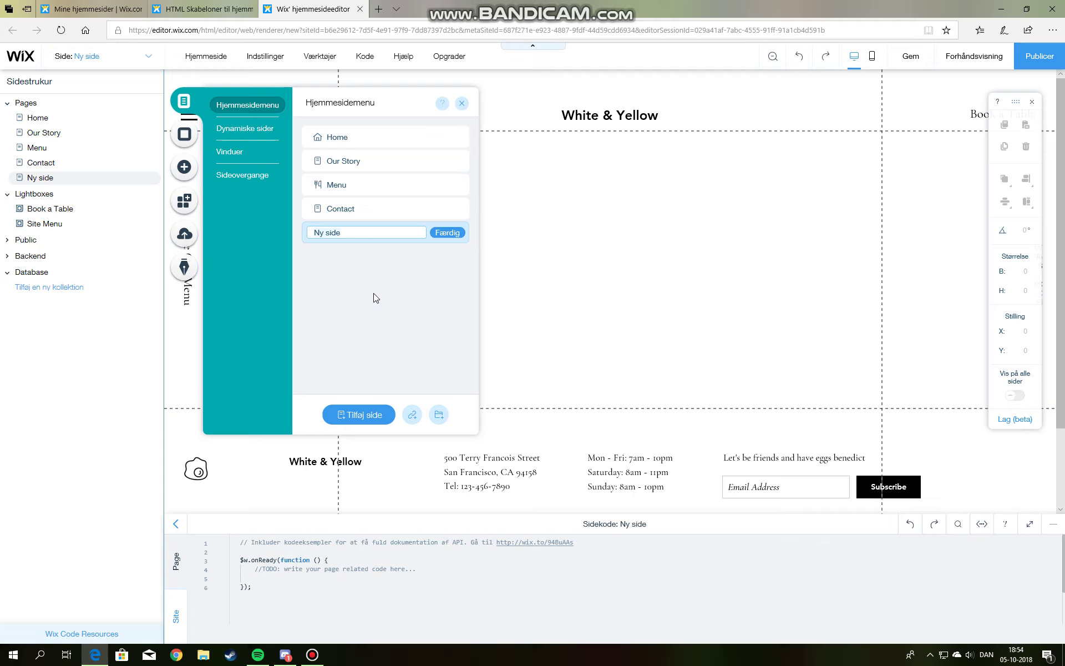
pyautogui.write('Yellow Test')
pyautogui.click(448, 232)
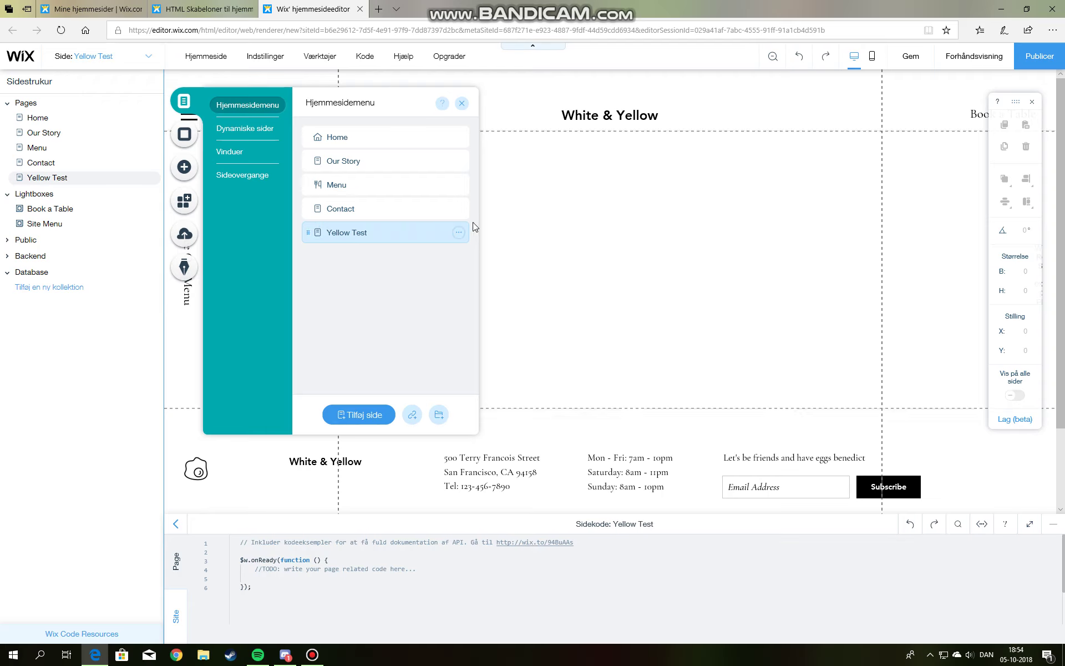
pyautogui.click(458, 233)
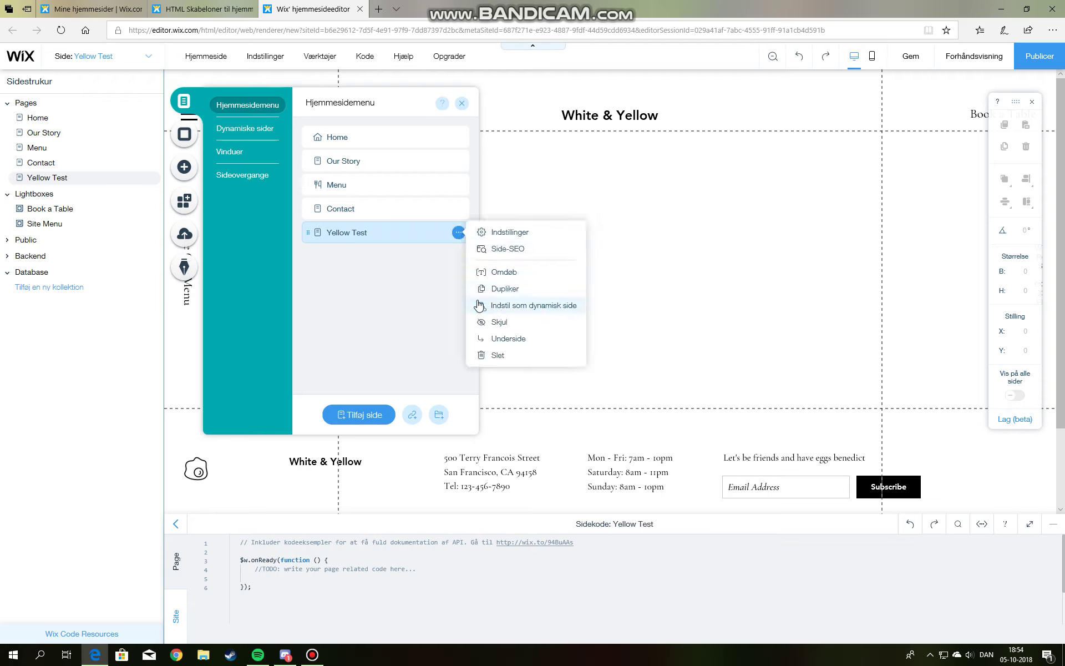
pyautogui.click(462, 104)
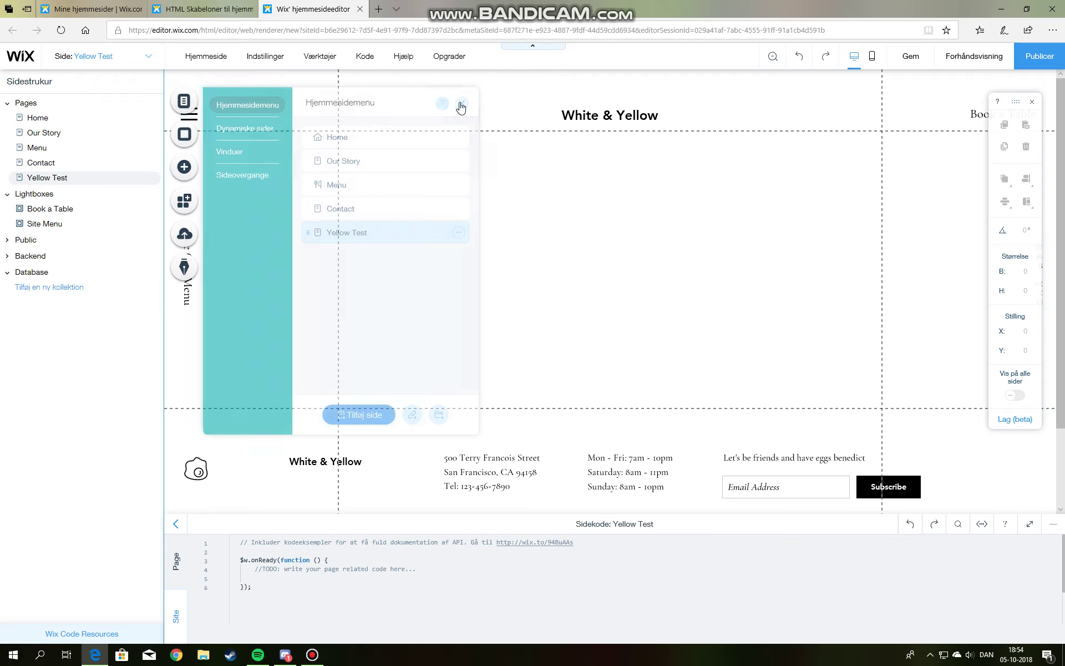
# - Add the outlined "Add your Name" input to the Yellow Test page and move it up to about X 319, Y 141
pyautogui.click(185, 135)
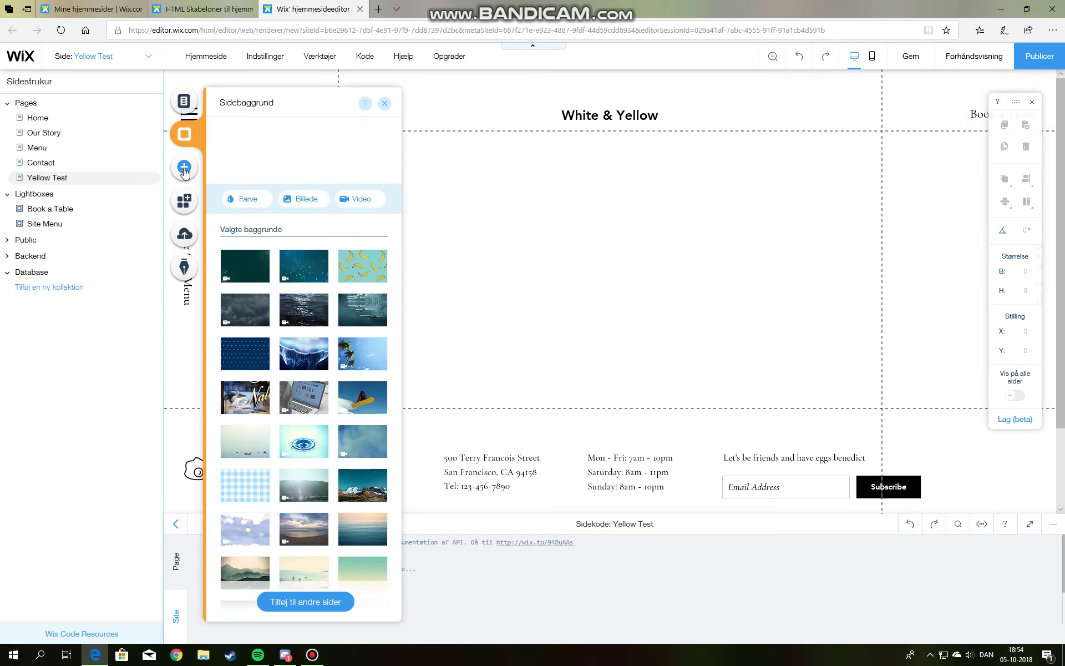
pyautogui.click(190, 172)
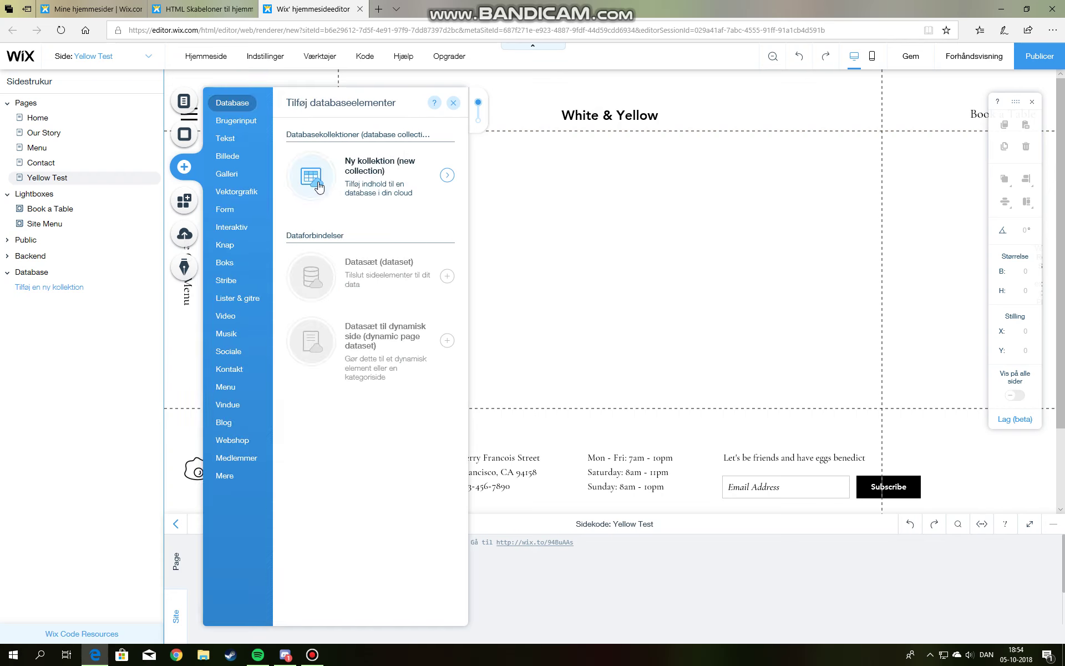
pyautogui.moveTo(233, 129)
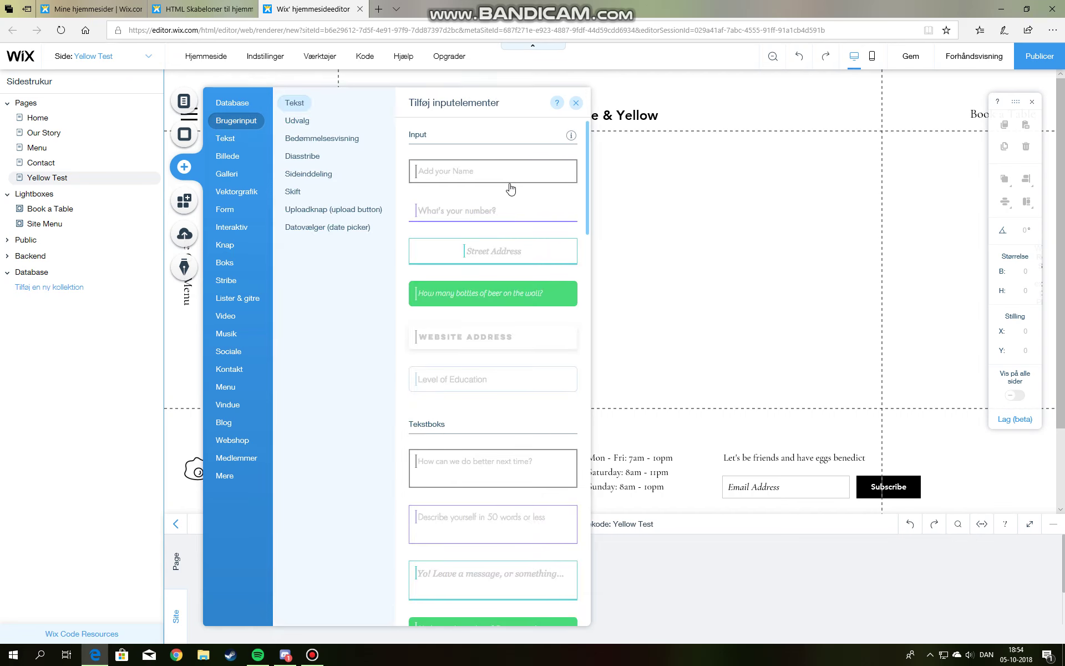
pyautogui.click(462, 183)
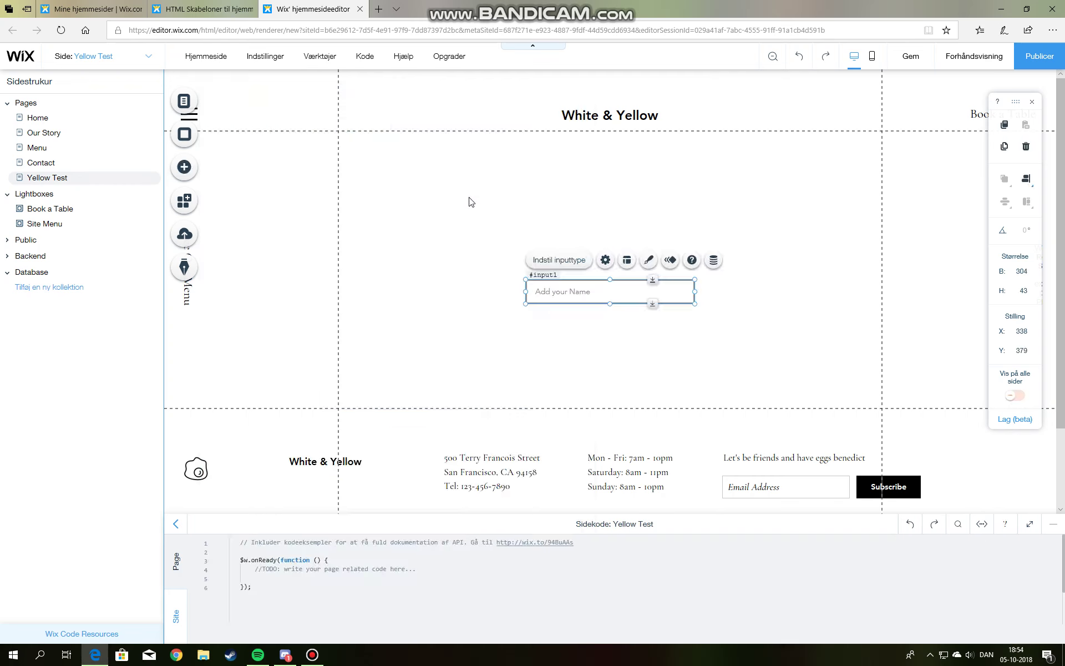
pyautogui.moveTo(606, 289); pyautogui.dragTo(594, 157)
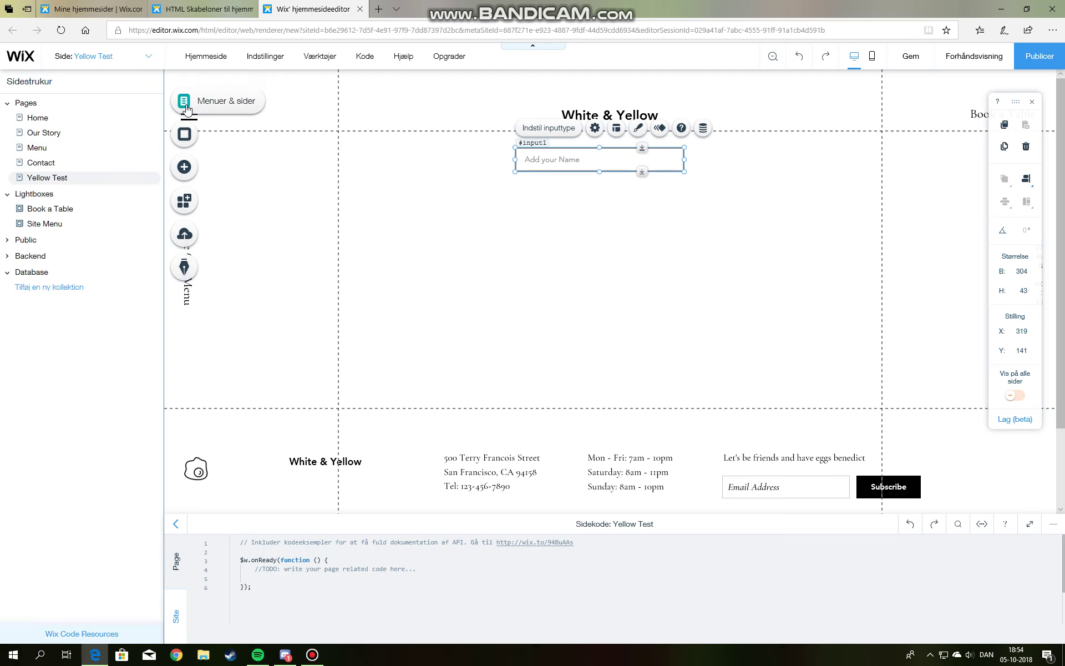
# - Add the underlined "What's your number?" input and place it directly below the name field at about X 319, Y 184
pyautogui.click(184, 135)
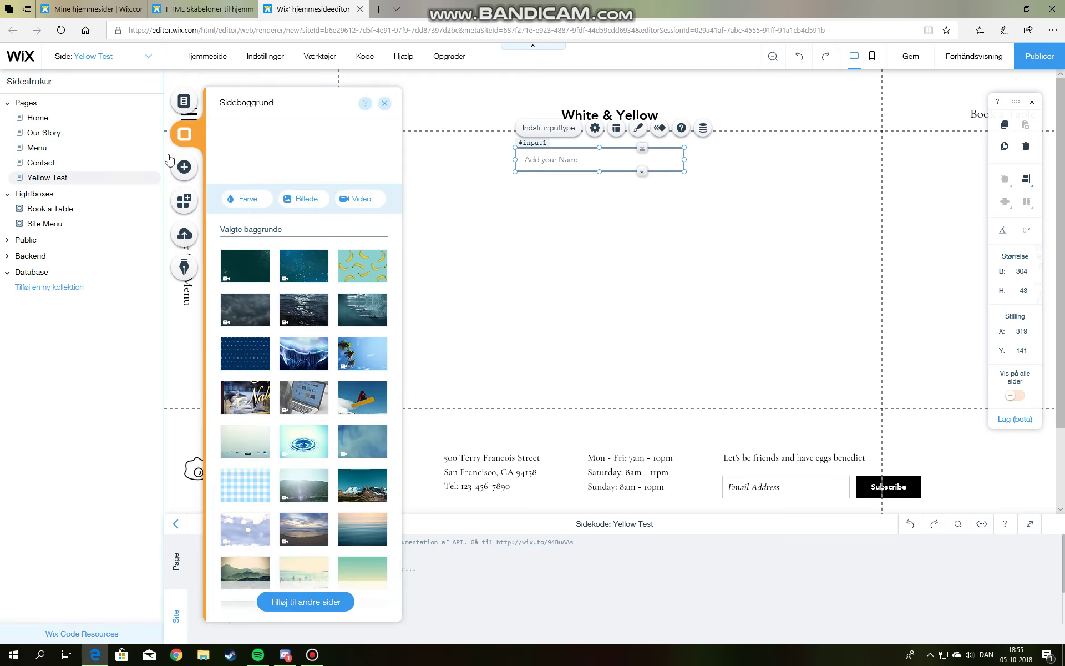
pyautogui.click(185, 167)
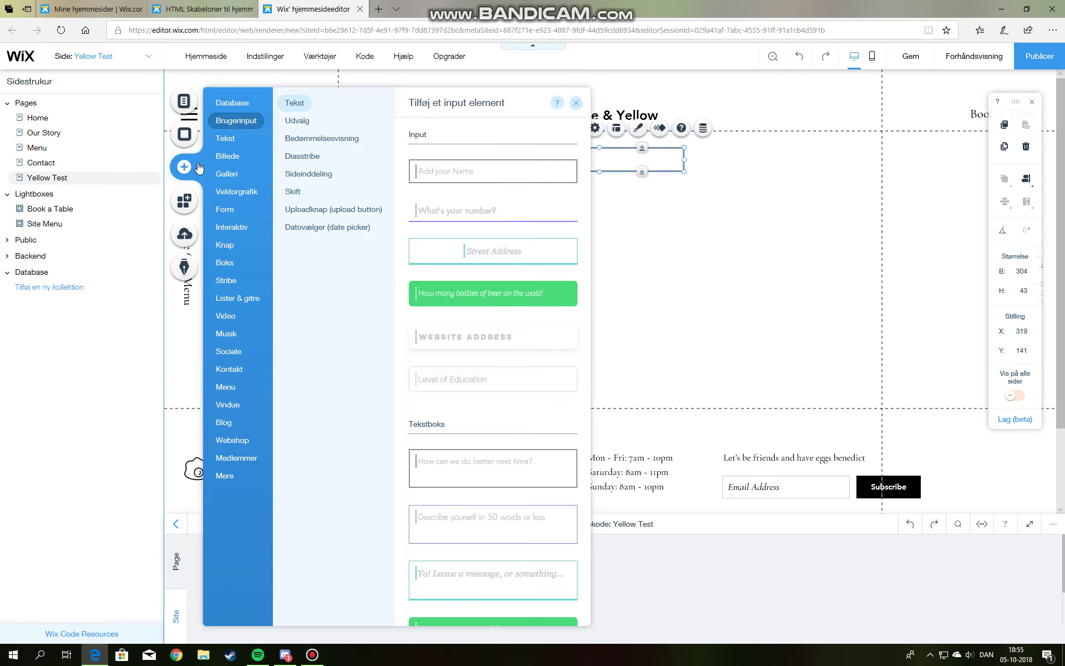
pyautogui.moveTo(480, 209); pyautogui.dragTo(607, 290)
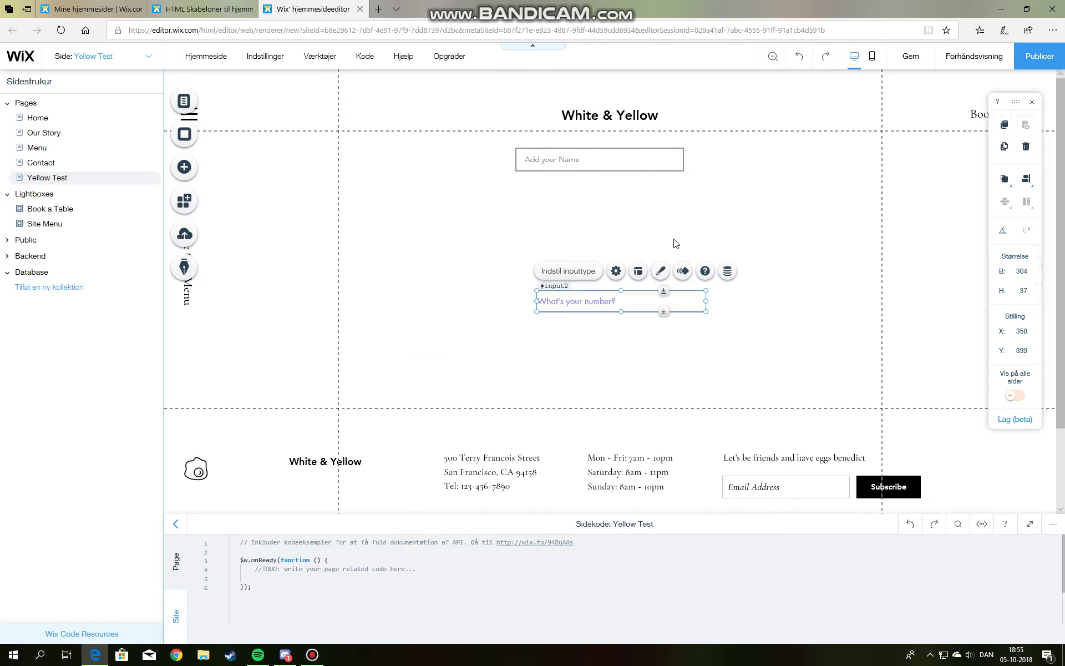
pyautogui.moveTo(546, 176); pyautogui.dragTo(568, 185)
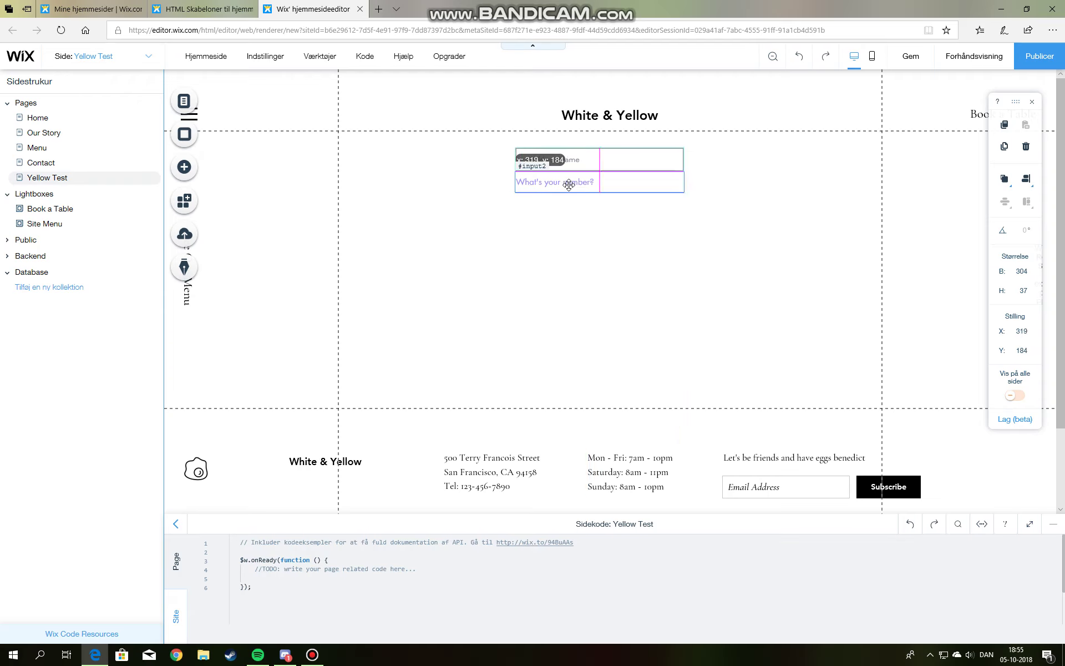
# - Move the "Add your Name" input into the site header at about X 660, Y 60 and dismiss the header notice
pyautogui.click(627, 158)
pyautogui.moveTo(627, 158); pyautogui.dragTo(754, 129)
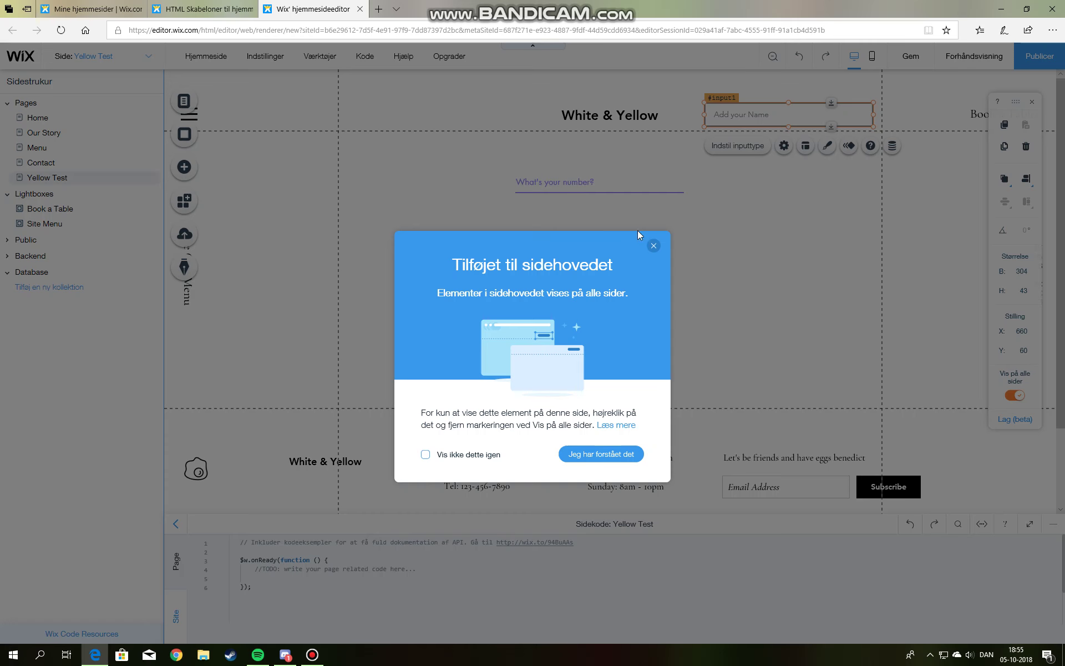
pyautogui.click(653, 246)
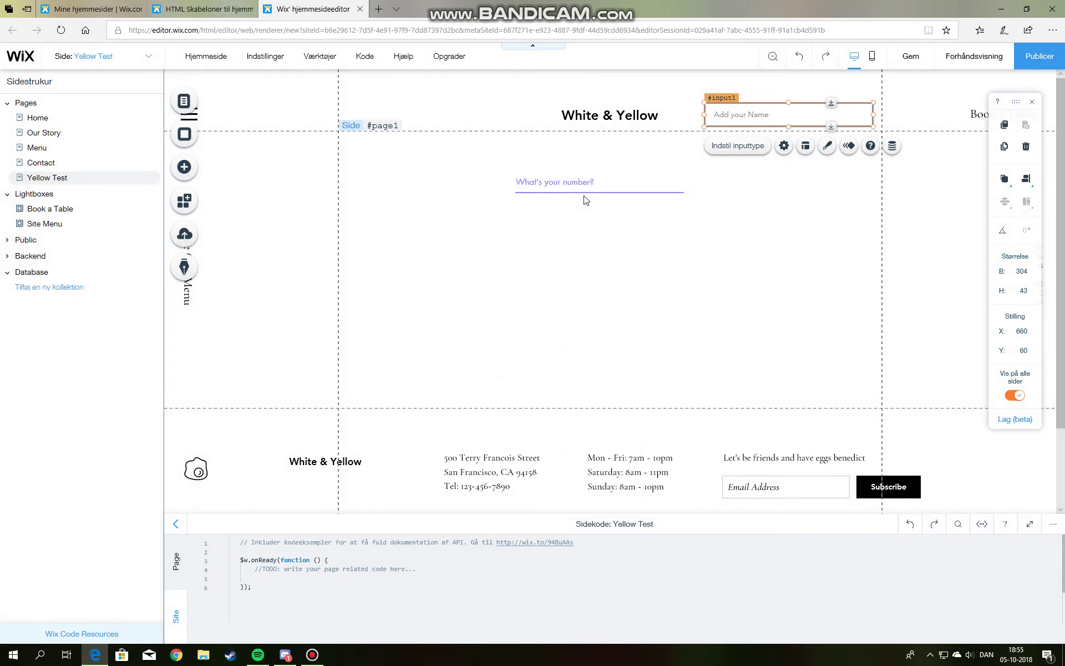
# - Move the "What's your number?" input into the site header at about X 77, Y 63, level with the name field
pyautogui.click(572, 184)
pyautogui.moveTo(572, 186); pyautogui.dragTo(438, 120)
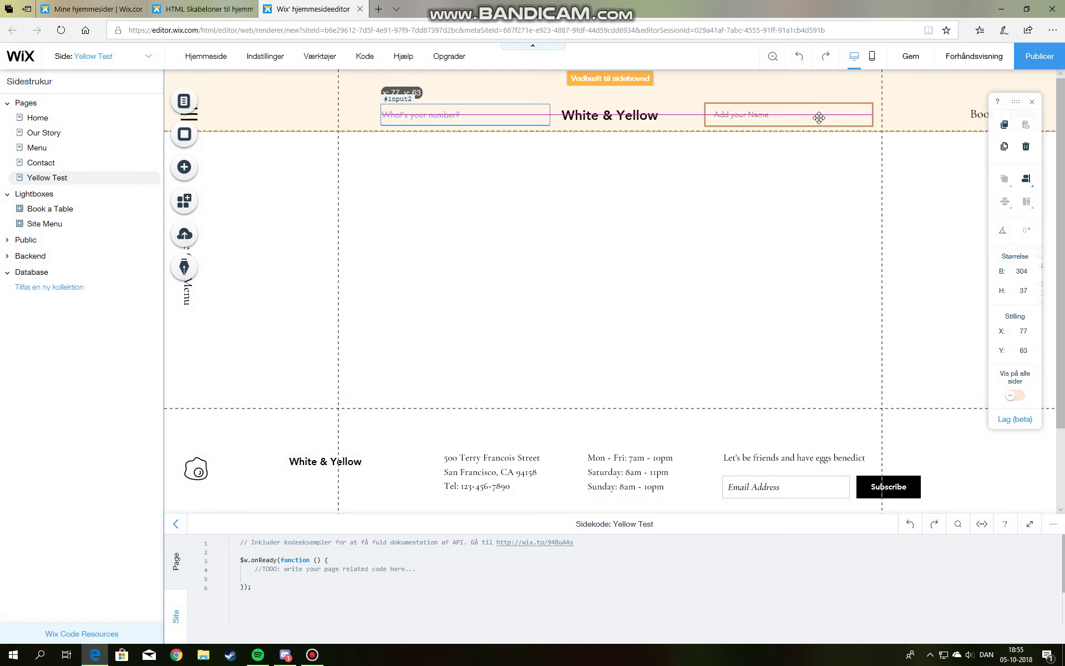
# - Review the input type settings of the "Add your Name" field, including its placeholder text and general options, and close them
pyautogui.click(752, 114)
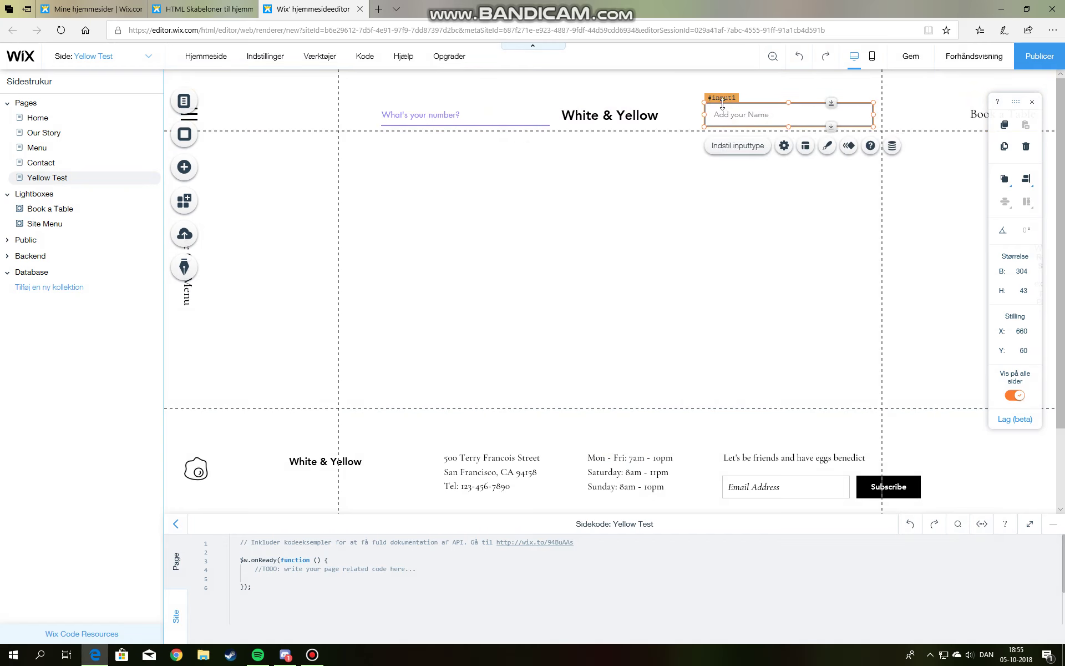
pyautogui.click(727, 148)
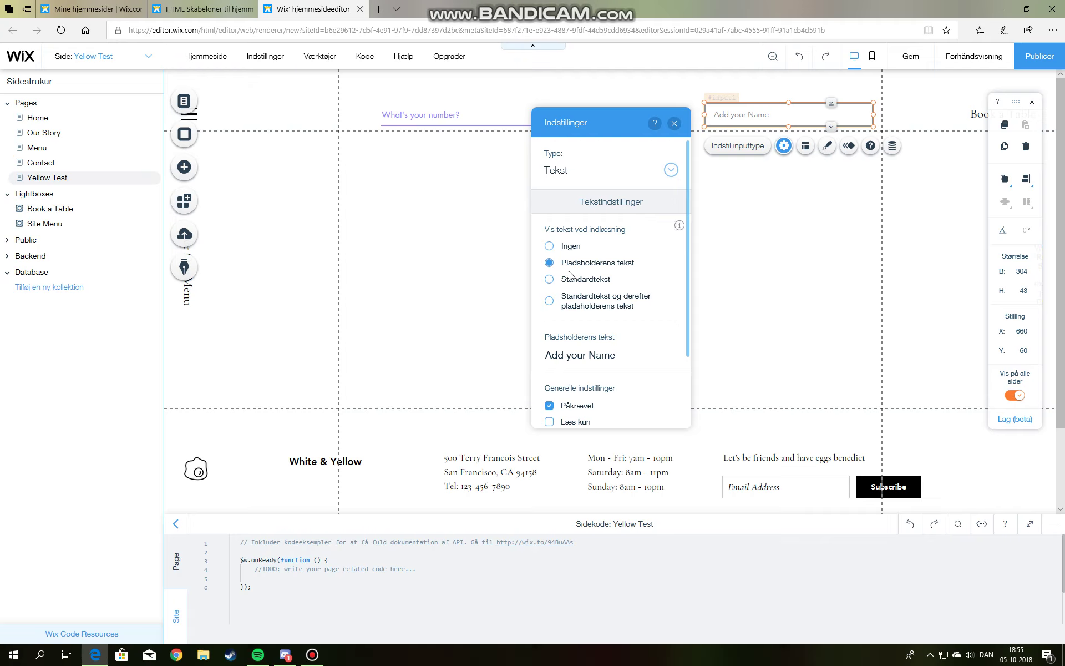
pyautogui.scroll(-2, 583, 362)
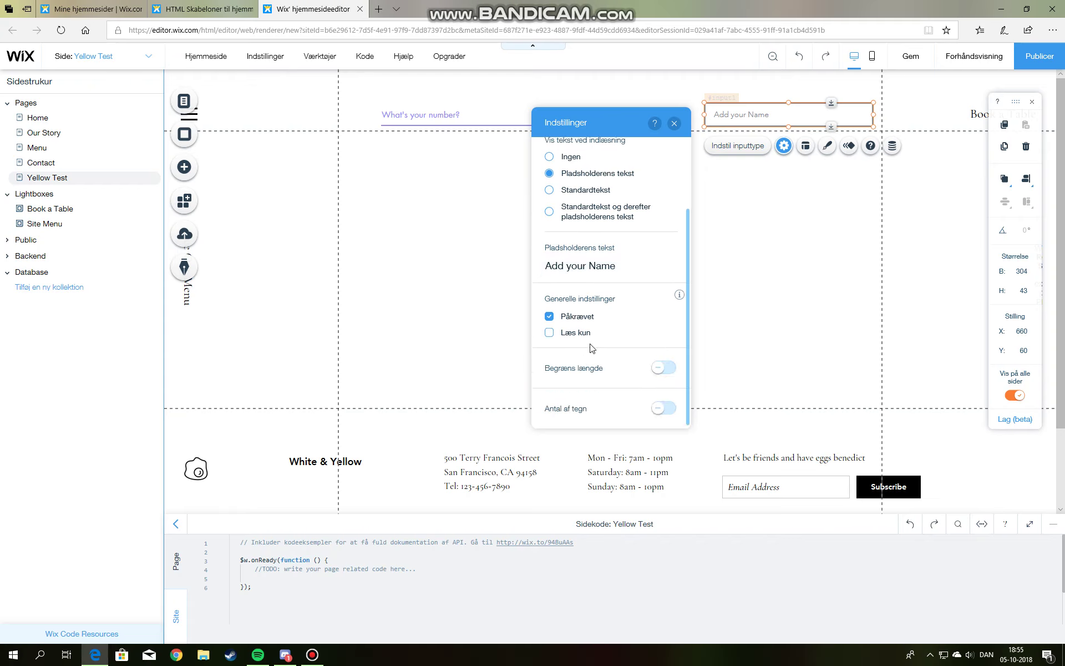
pyautogui.scroll(2, 591, 327)
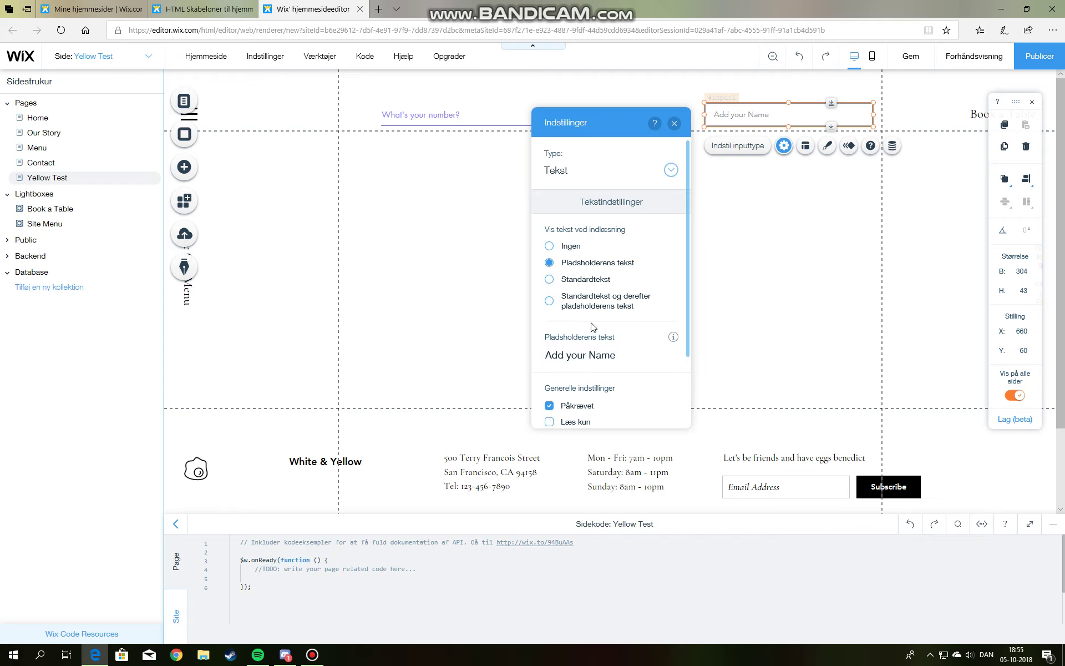
pyautogui.click(674, 123)
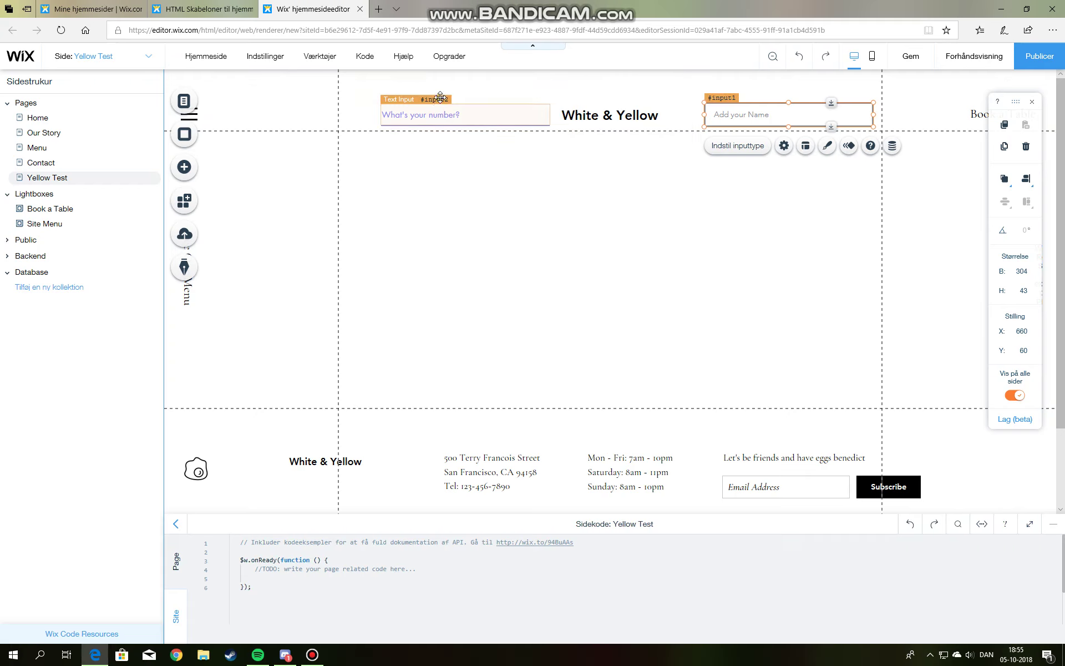
# - Preview the site and go to the Contact page through the site menu
pyautogui.click(970, 56)
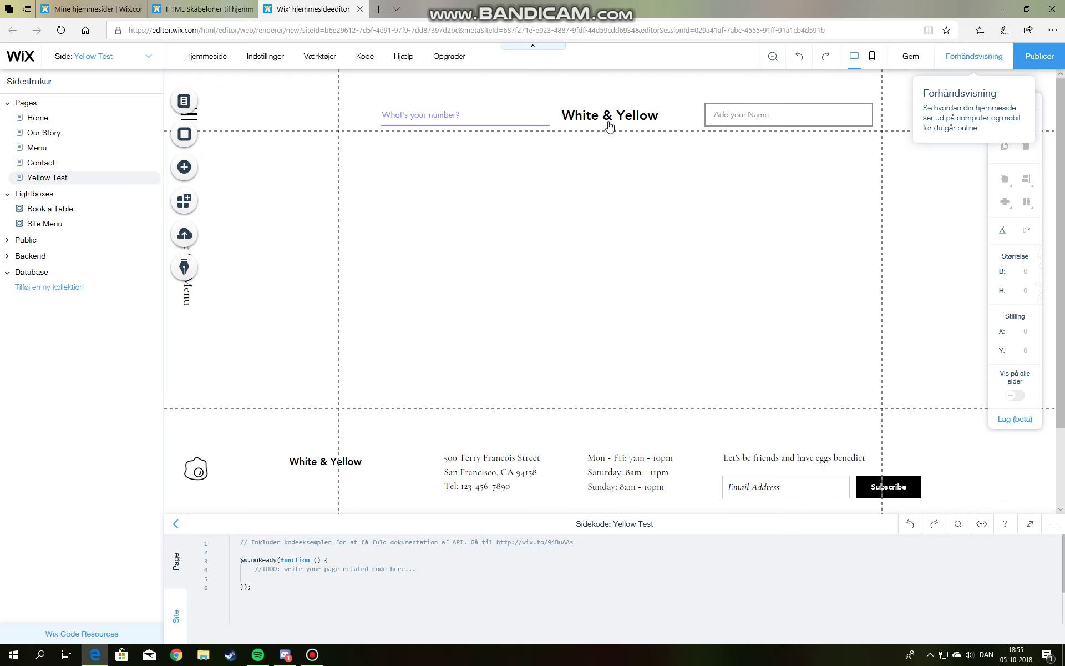
pyautogui.click(765, 145)
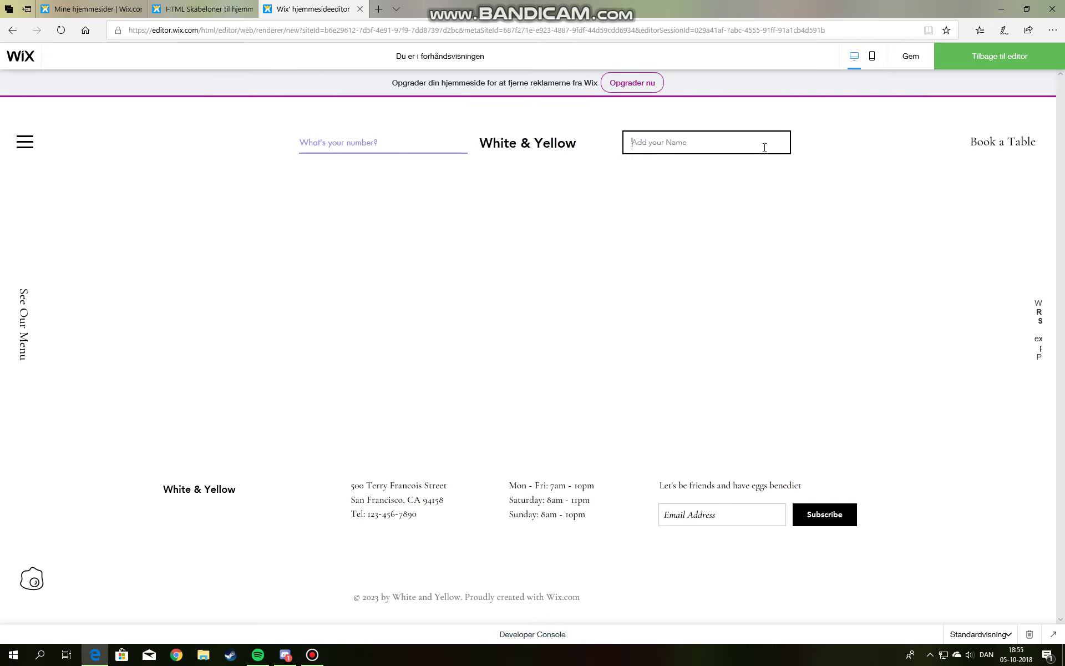
pyautogui.click(24, 143)
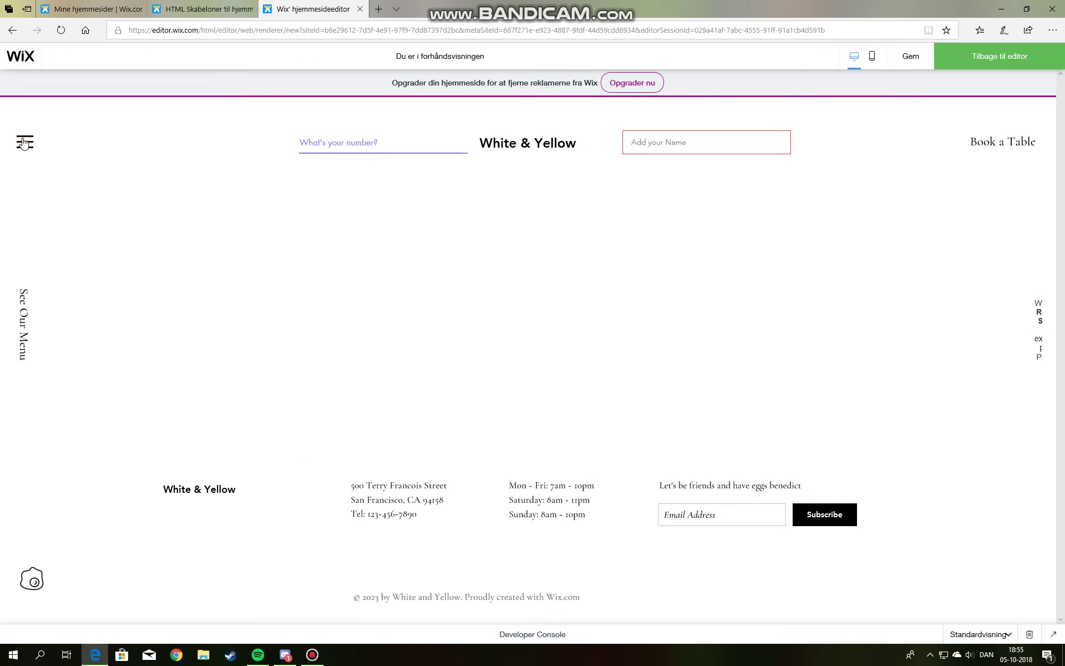
pyautogui.click(24, 143)
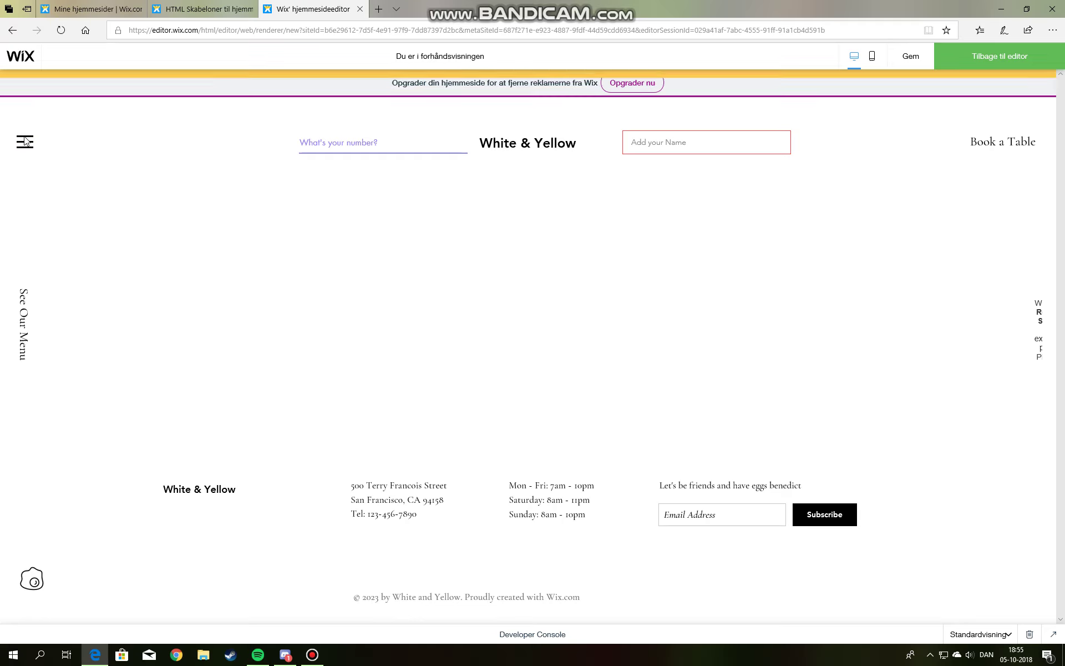
pyautogui.click(577, 115)
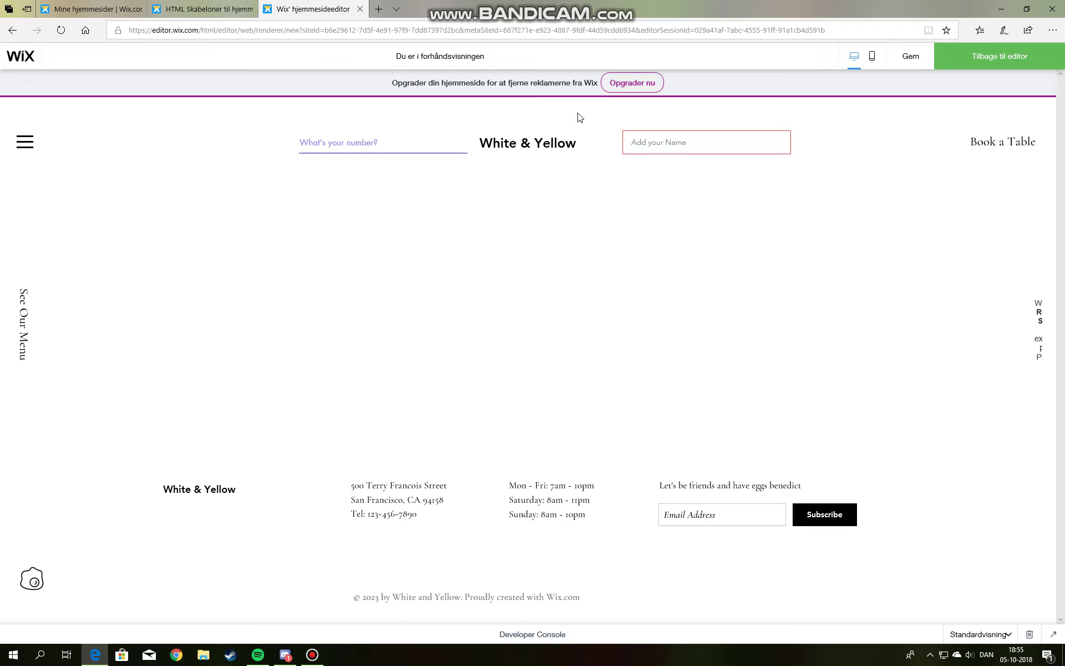
pyautogui.click(26, 145)
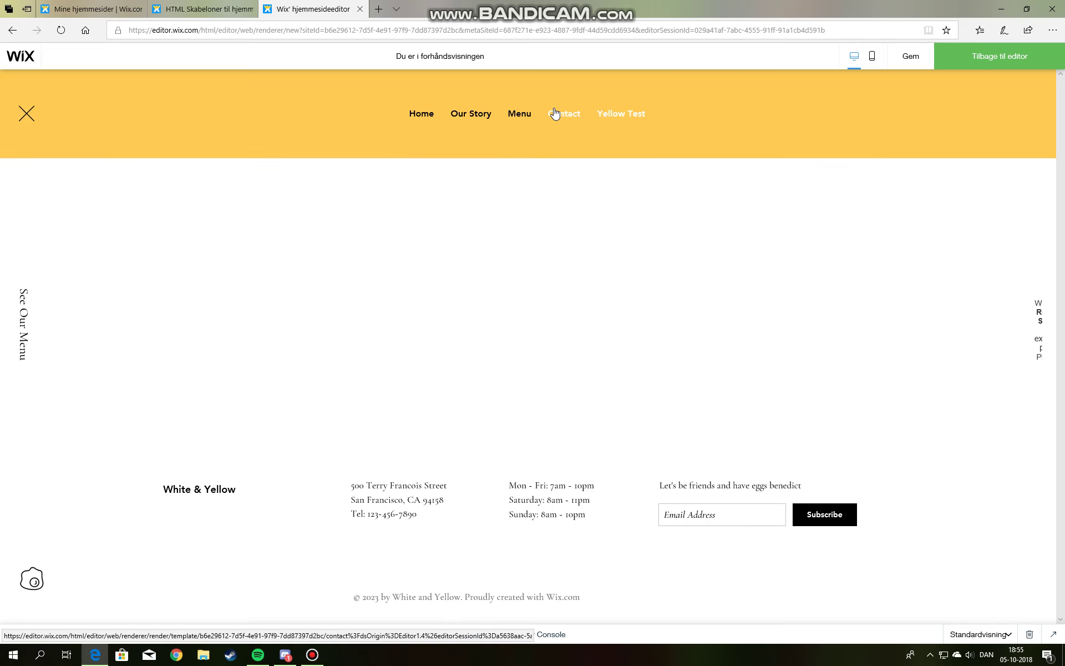
pyautogui.click(554, 113)
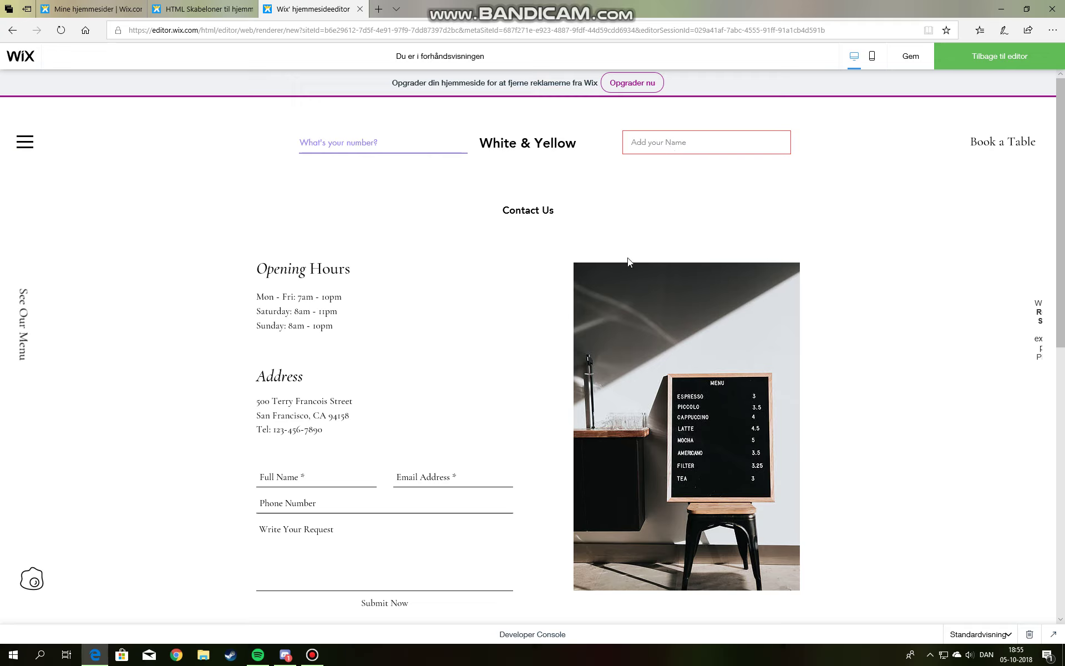
# - Test the "Add your Name" header field in the preview by entering a person's name
pyautogui.write('K')
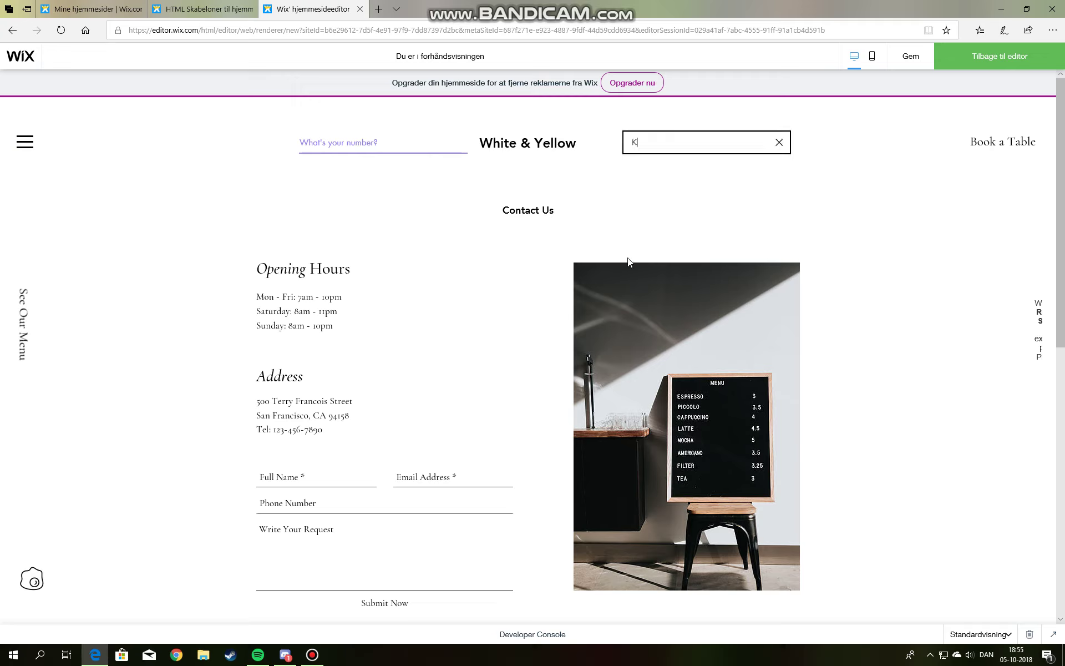
pyautogui.write('arl')
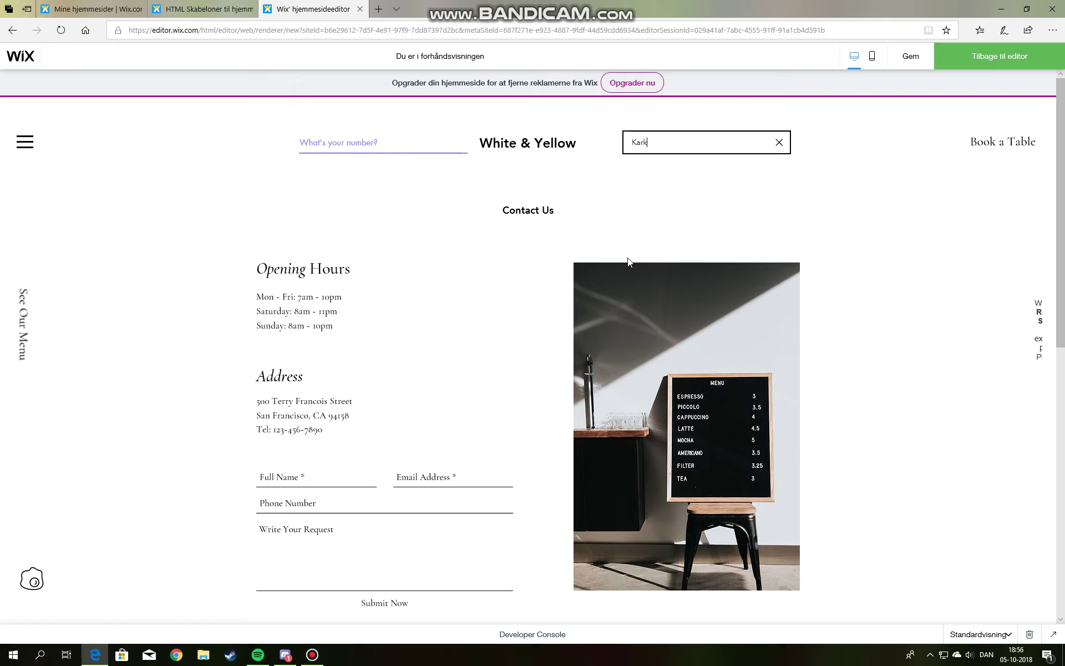